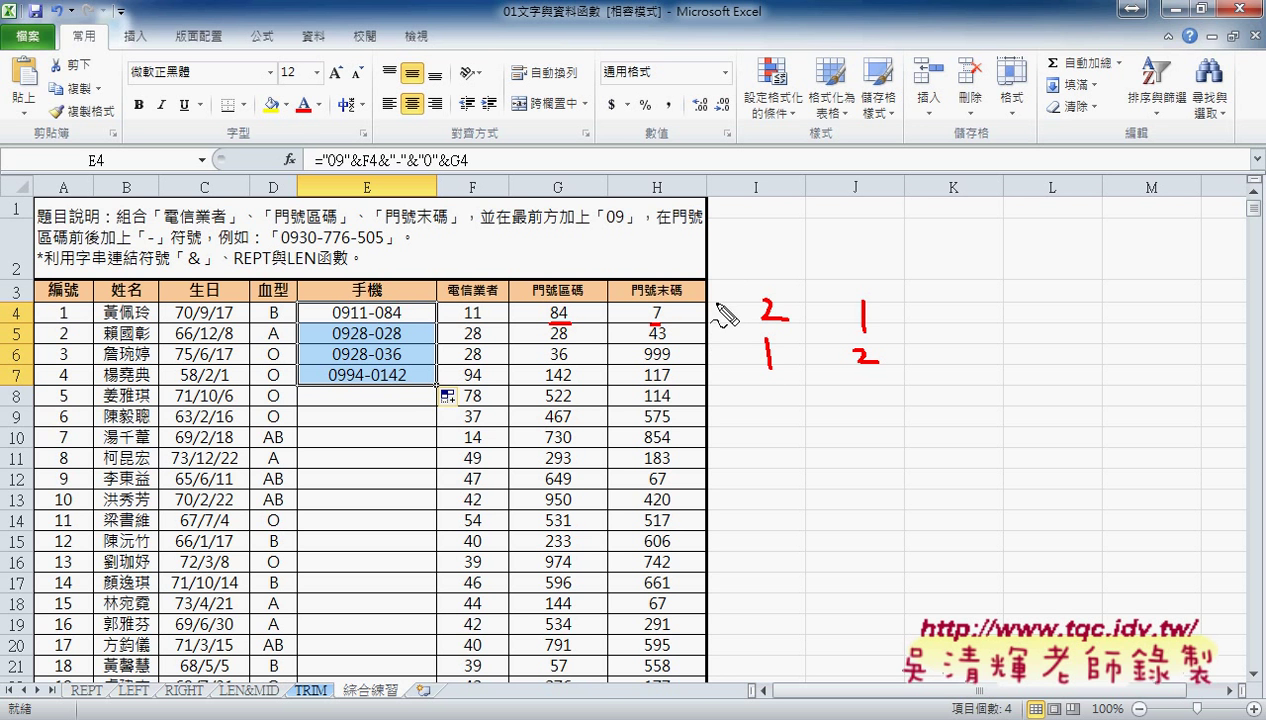
# - Sketch ink notes 3-2 and 3-1 beside the table to count padding zeros for G4 and G5
pyautogui.moveTo(720, 298)
pyautogui.mouseDown()
pyautogui.moveTo(738, 320)
pyautogui.moveTo(724, 330)
pyautogui.moveTo(756, 318)
pyautogui.mouseUp()
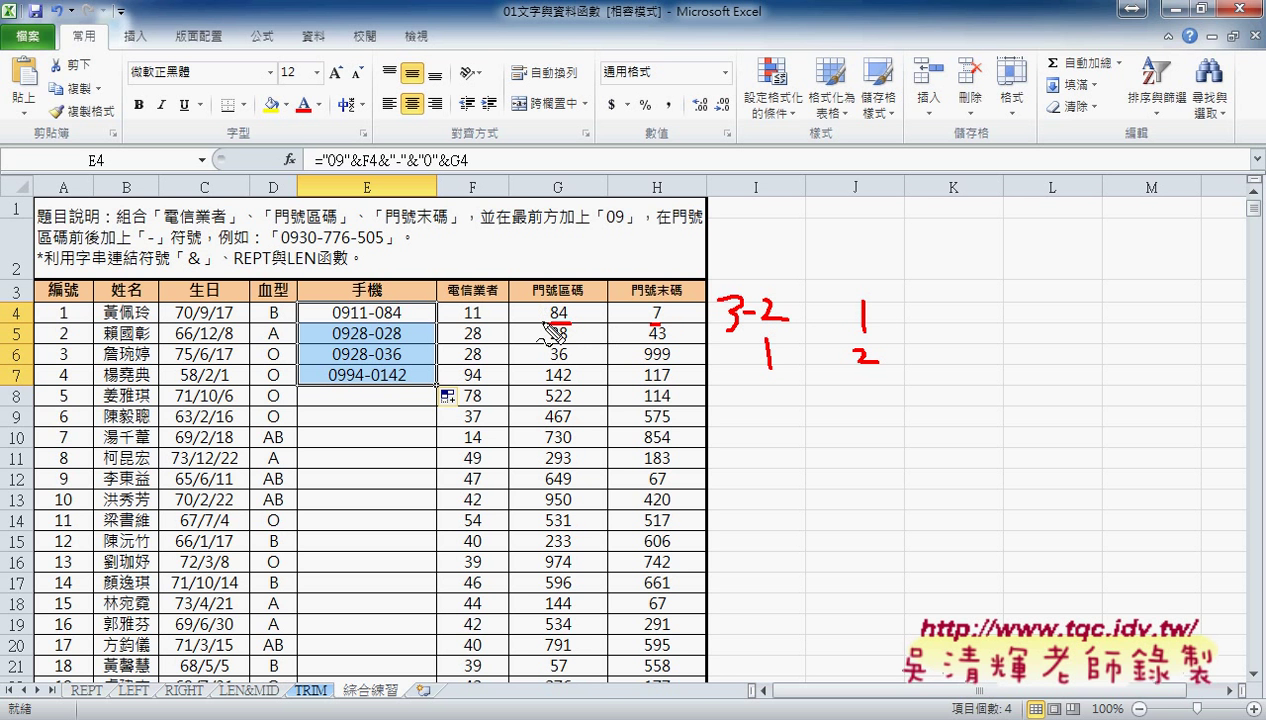
pyautogui.moveTo(546, 308); pyautogui.dragTo(546, 322)
pyautogui.moveTo(724, 344); pyautogui.dragTo(724, 373)
pyautogui.moveTo(742, 364); pyautogui.dragTo(762, 362)
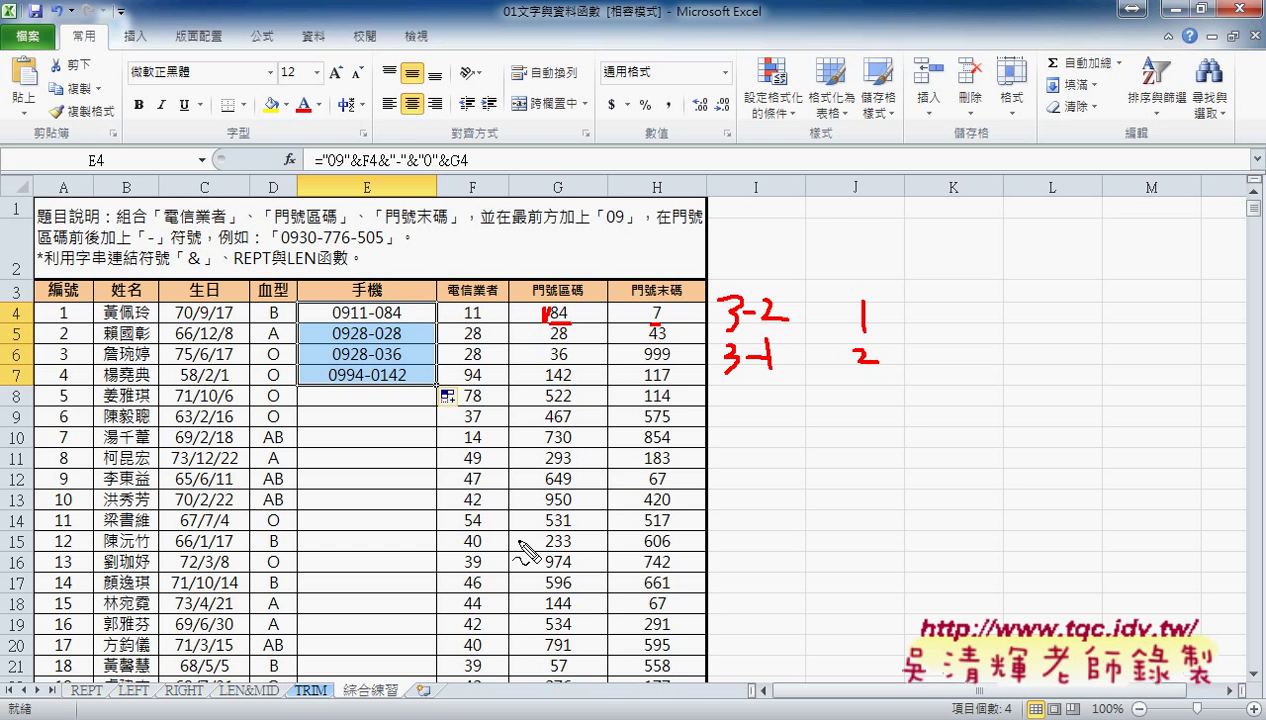
# - Clear the ink notes and delete the fixed "0" from E4's formula
pyautogui.press('Escape')
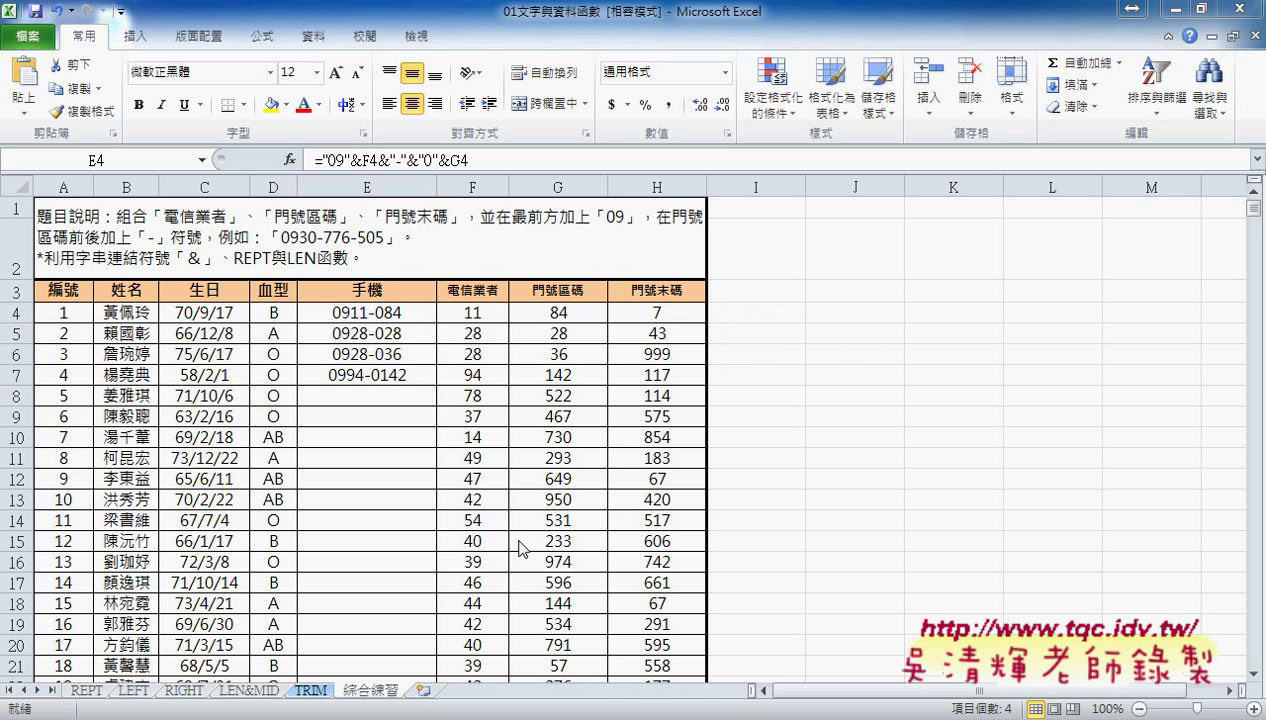
pyautogui.click(398, 308)
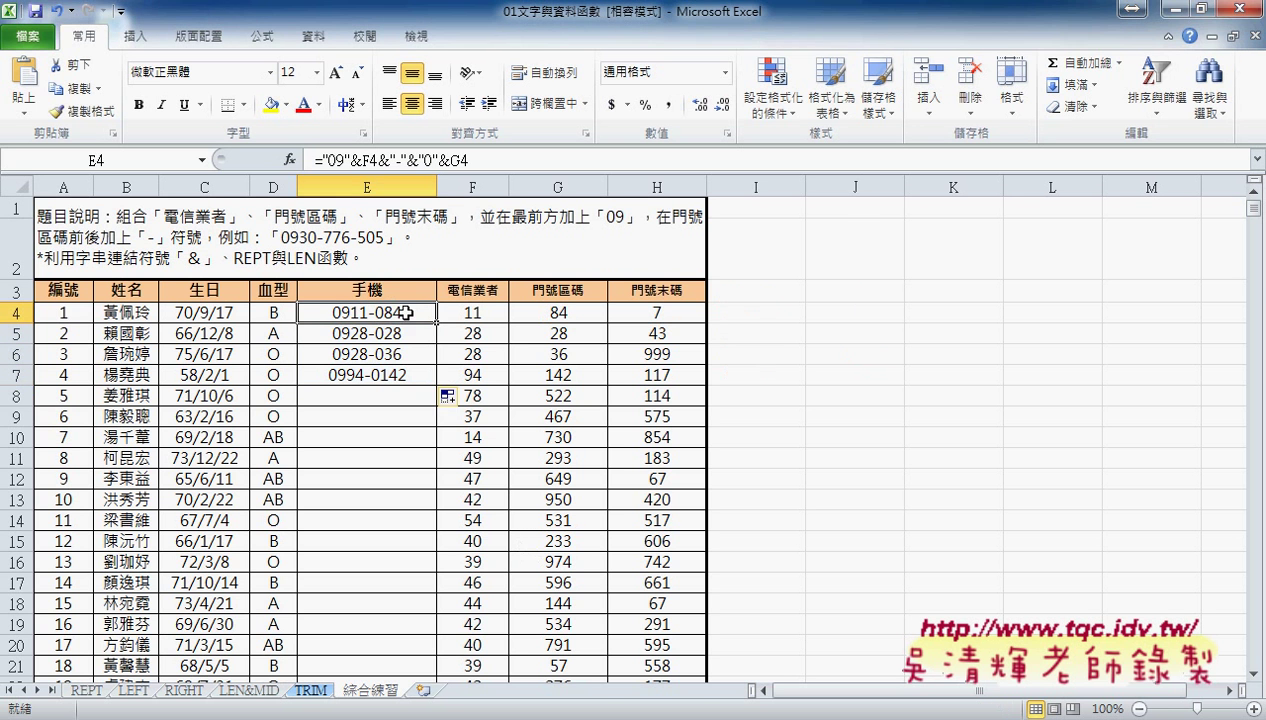
pyautogui.moveTo(418, 160); pyautogui.dragTo(450, 158)
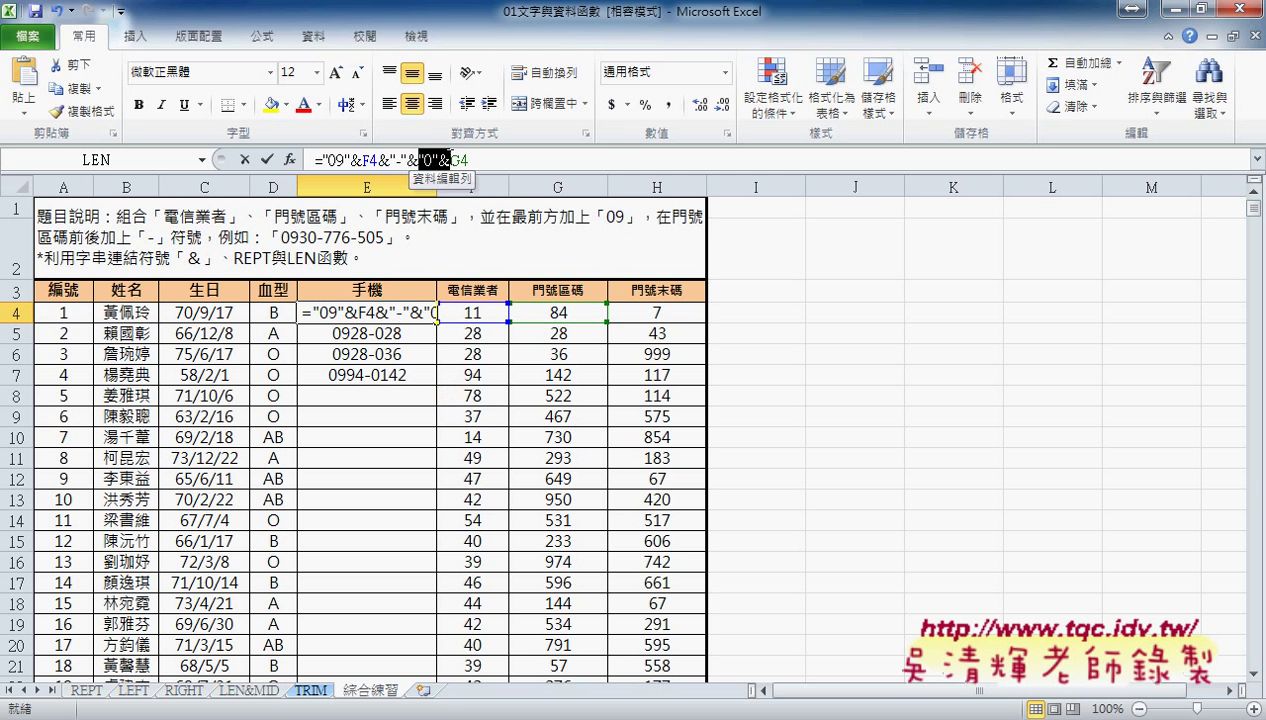
pyautogui.press('Delete')
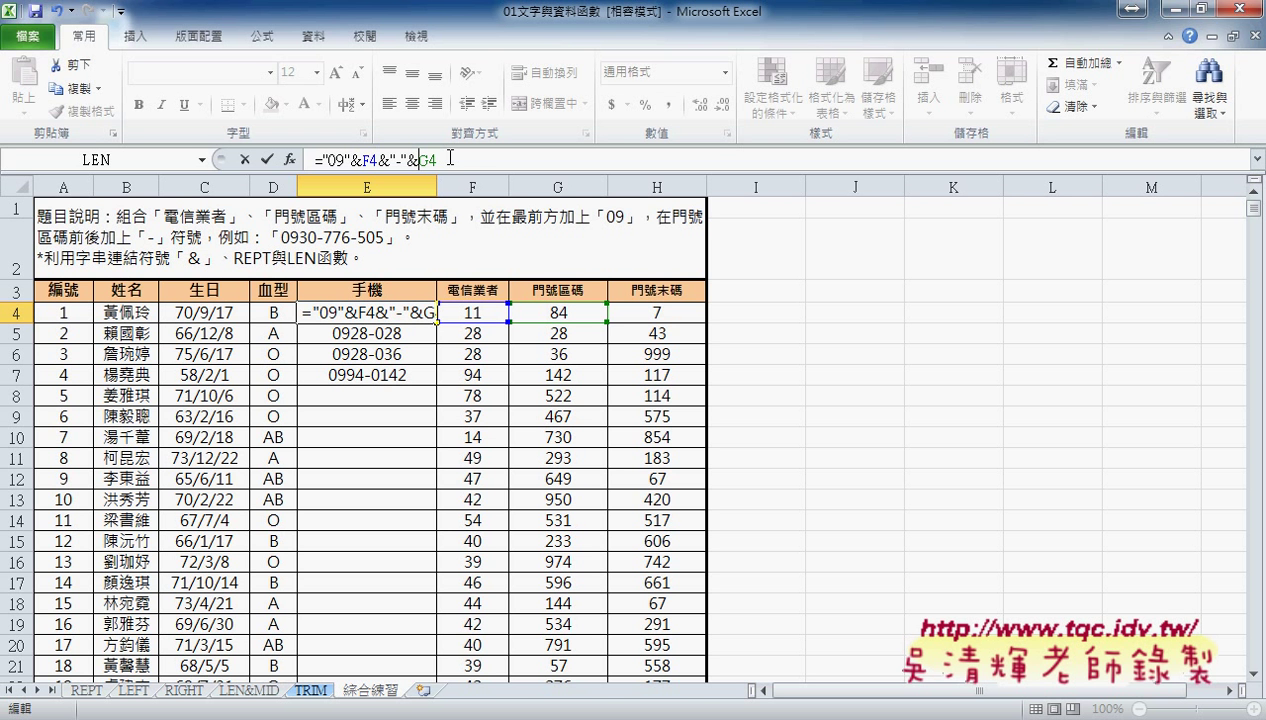
# - Replace the G4 reference in E4's formula with 3-len(G4)
pyautogui.moveTo(445, 159); pyautogui.dragTo(424, 159)
pyautogui.click(610, 162)
pyautogui.write('l')
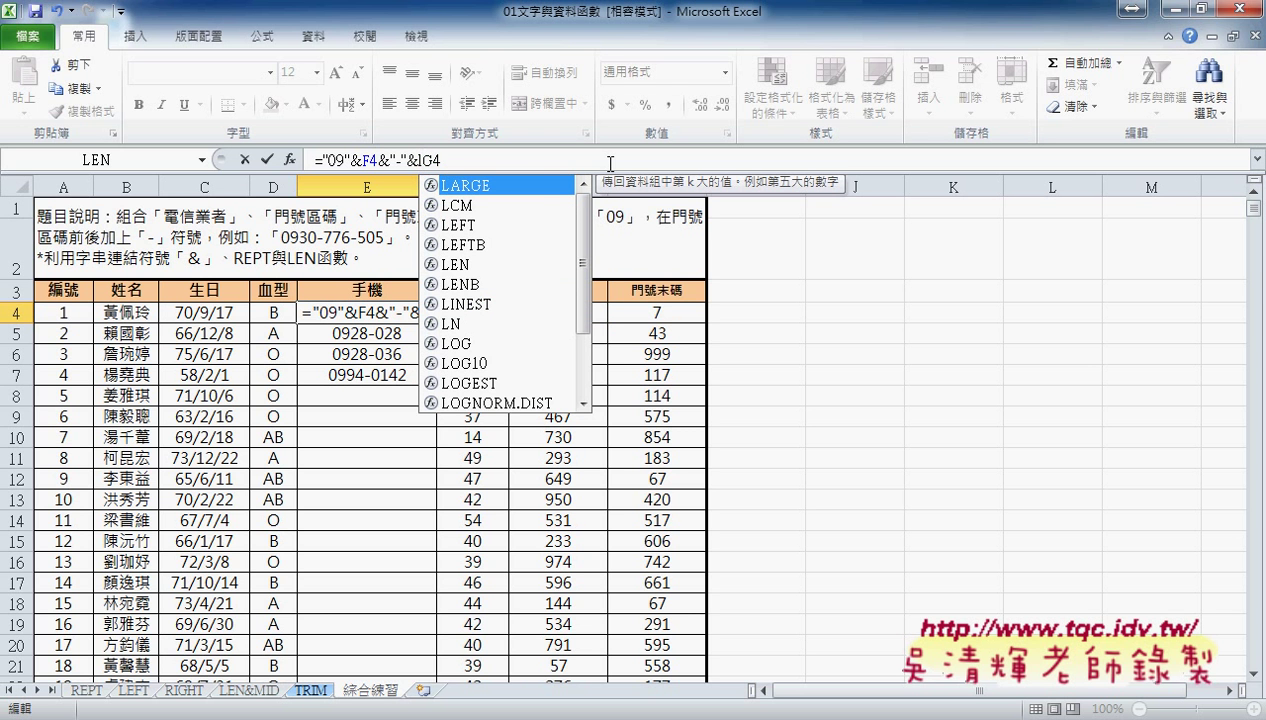
pyautogui.write('en')
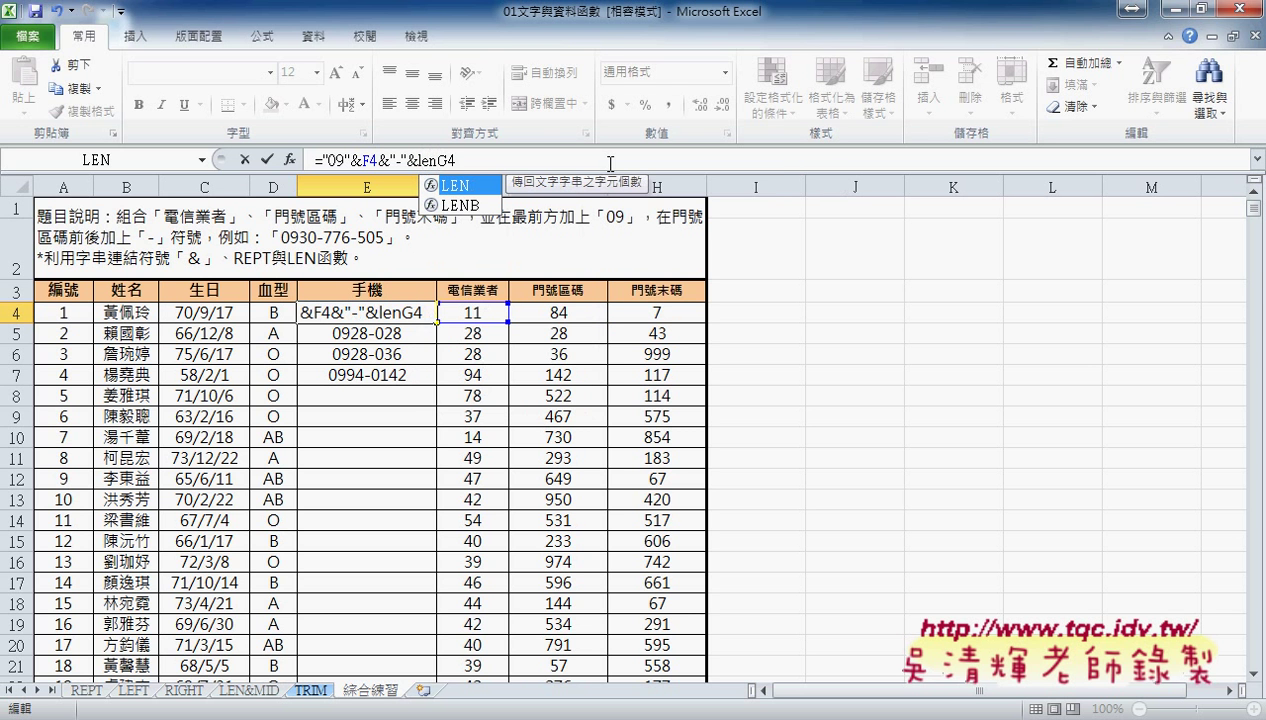
pyautogui.write('(G4')
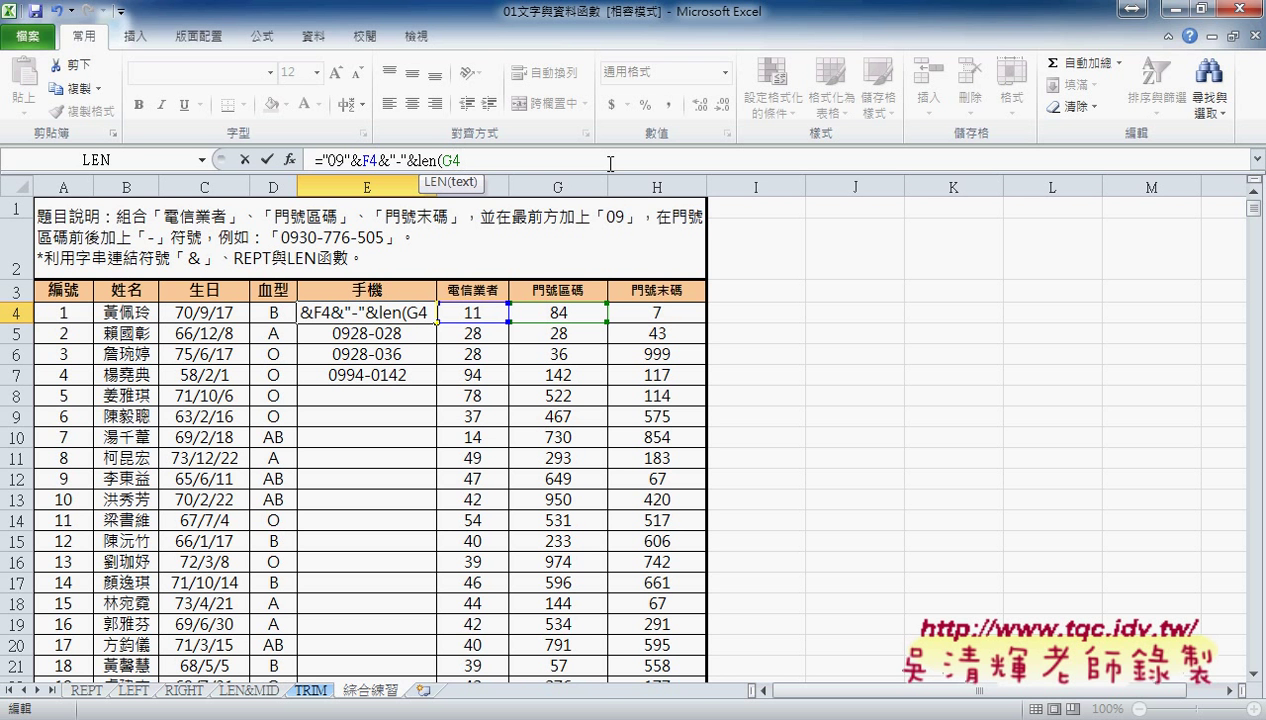
pyautogui.write(')')
pyautogui.press('Left')
pyautogui.press('Left')
pyautogui.press('Left')
pyautogui.press('Left')
pyautogui.press('Left')
pyautogui.press('Left')
pyautogui.press('Left')
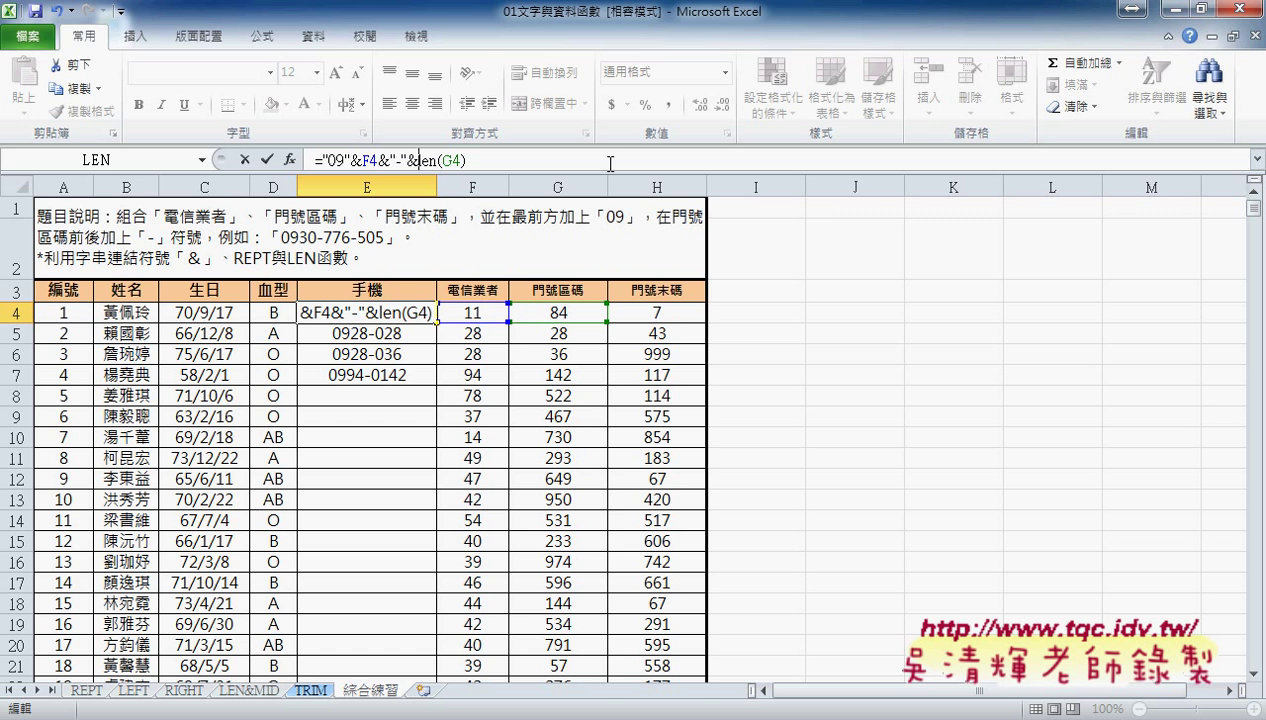
pyautogui.write('3-')
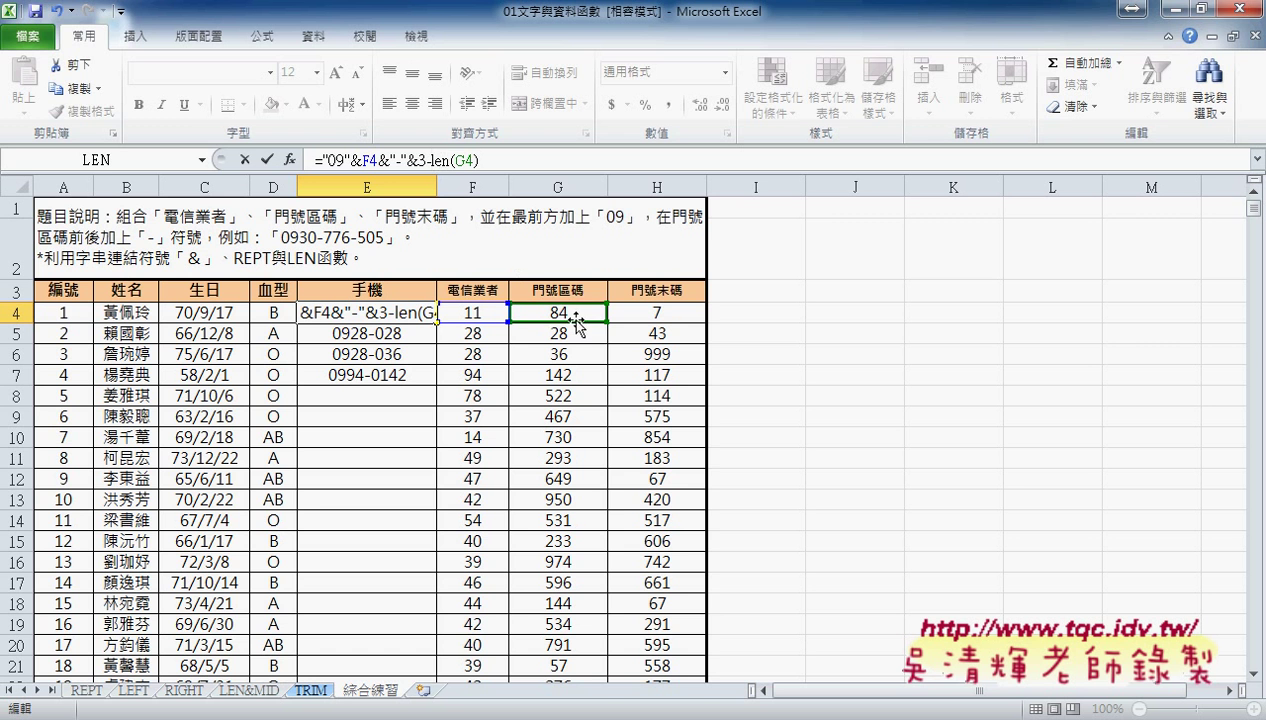
pyautogui.moveTo(419, 160); pyautogui.dragTo(489, 160)
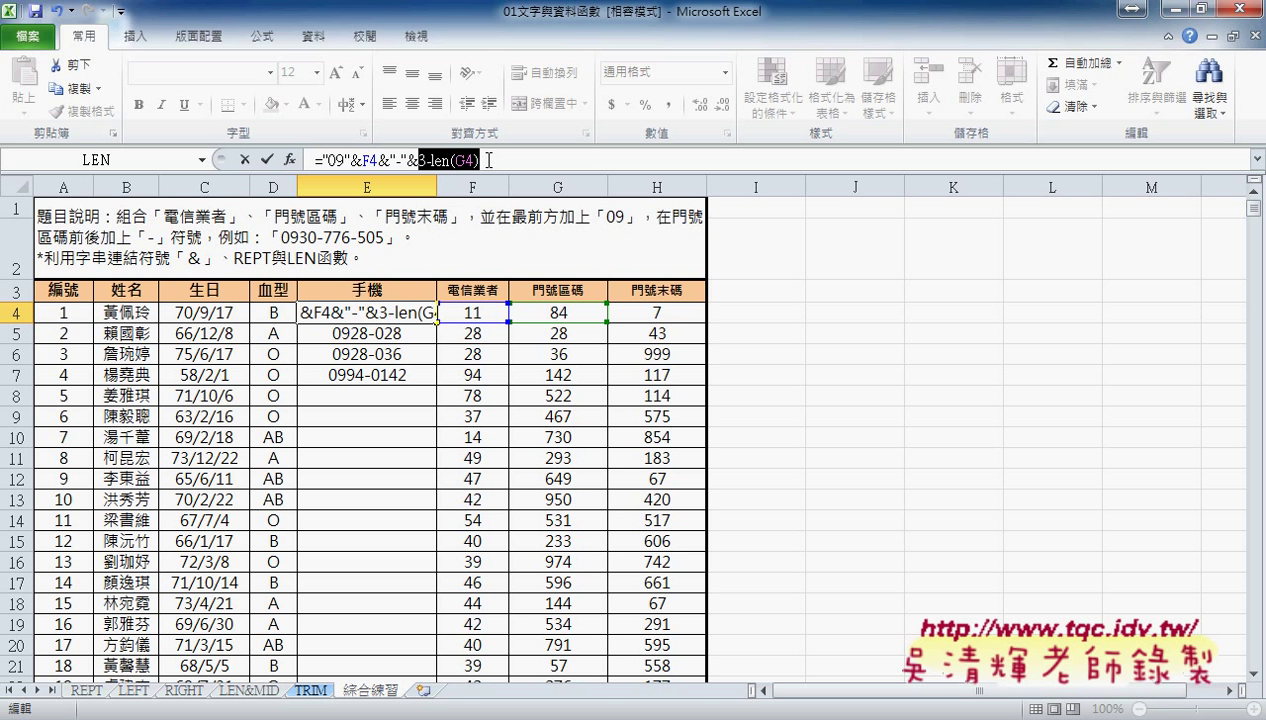
# - Wrap 3-len(G4) in rept("0", ... ) and commit E4's formula, showing 0911-0
pyautogui.press('Left')
pyautogui.press('Left')
pyautogui.press('Left')
pyautogui.press('Left')
pyautogui.press('Left')
pyautogui.press('Left')
pyautogui.press('Left')
pyautogui.press('Left')
pyautogui.press('Left')
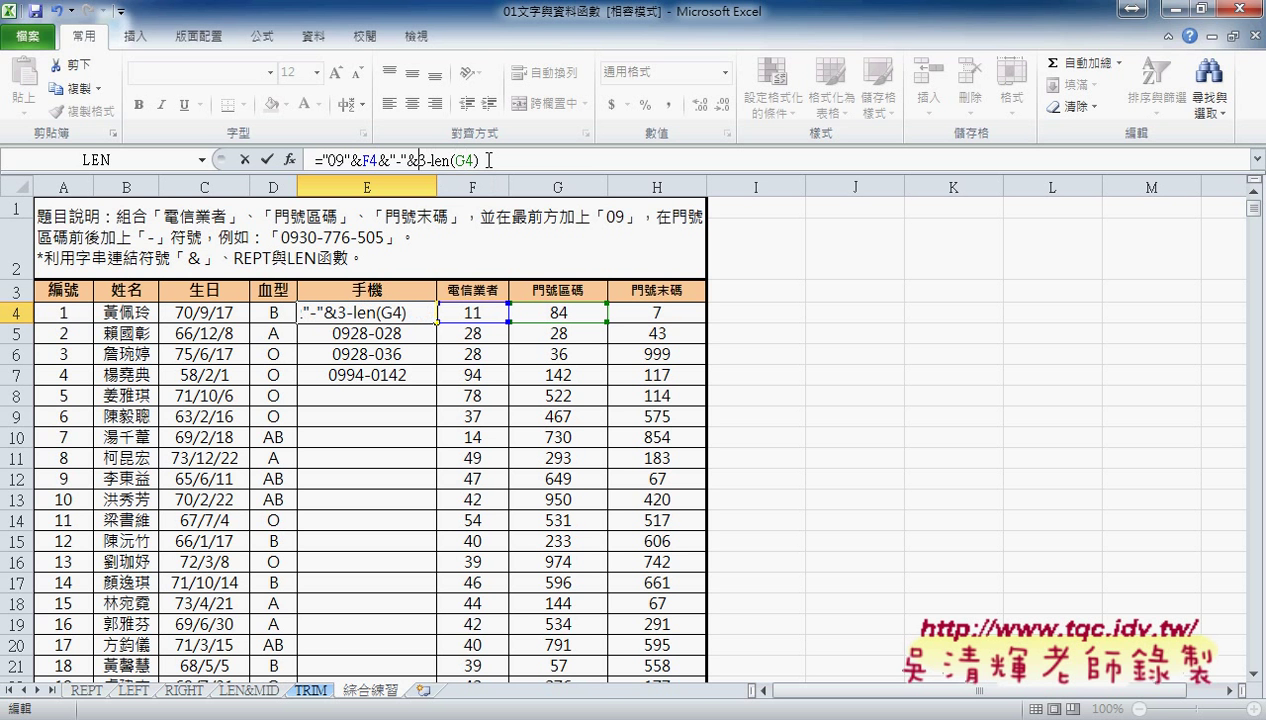
pyautogui.write('re')
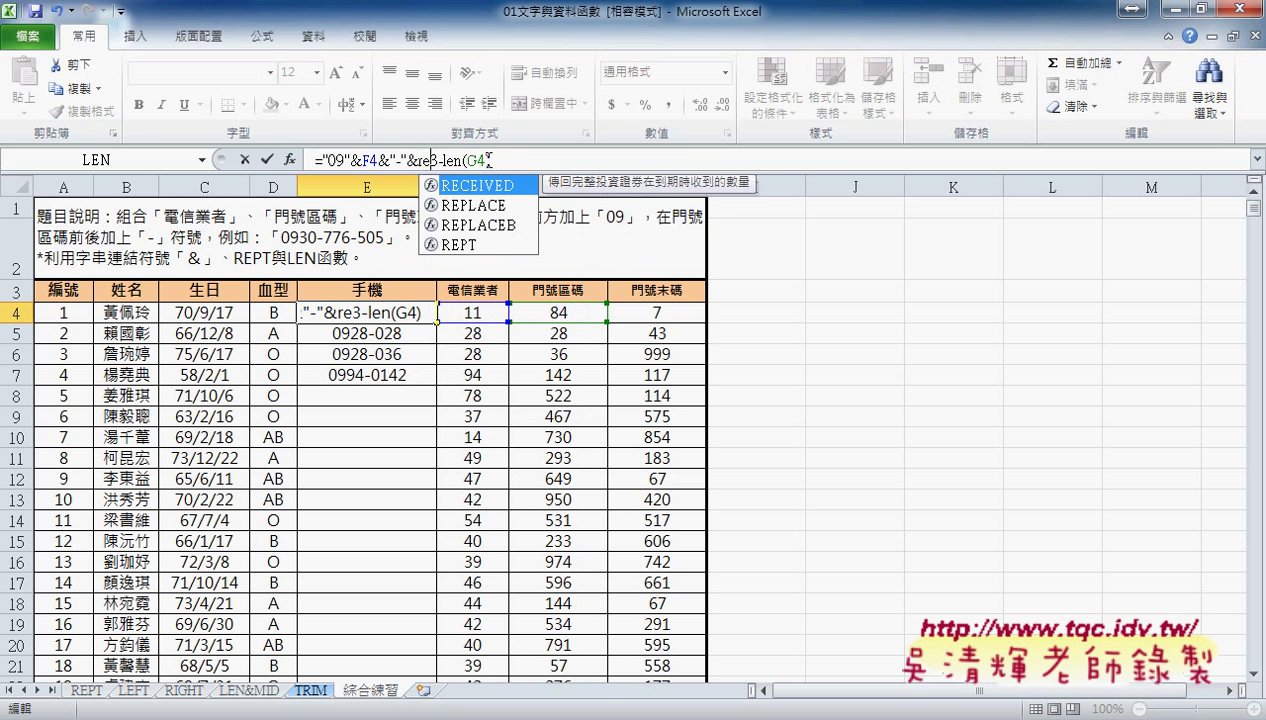
pyautogui.write('pt')
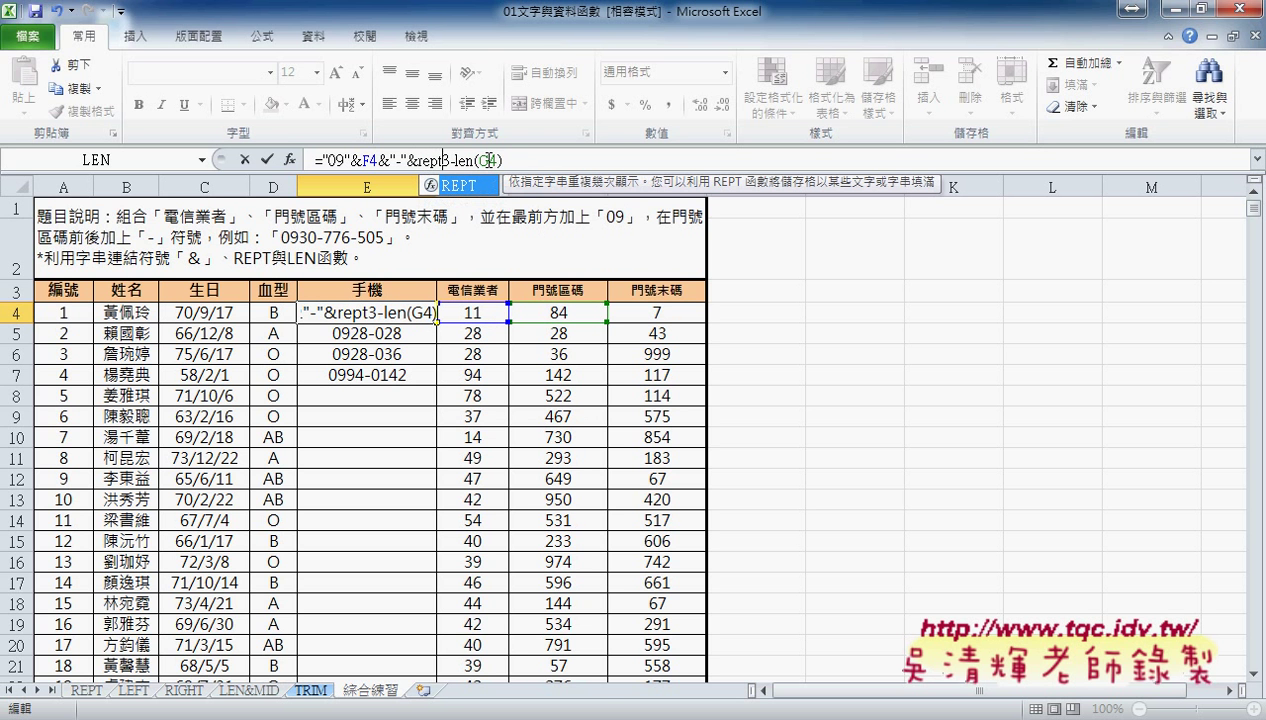
pyautogui.write('(')
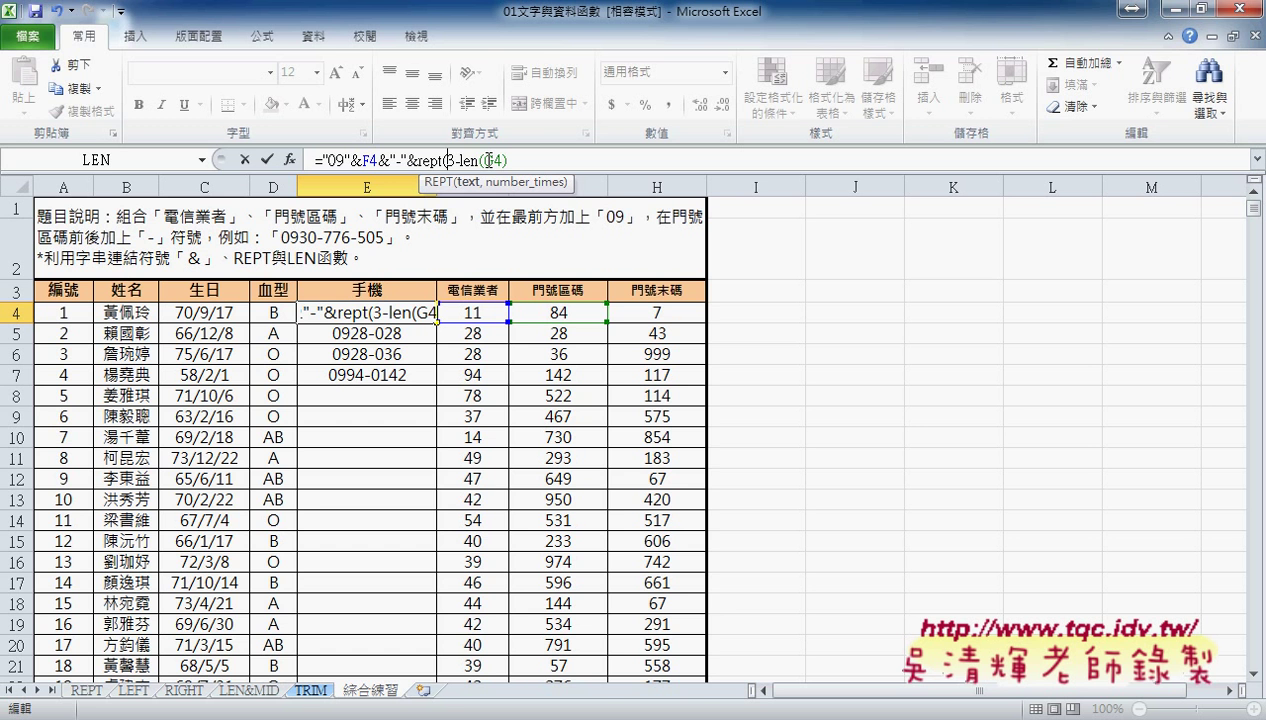
pyautogui.write('"0"')
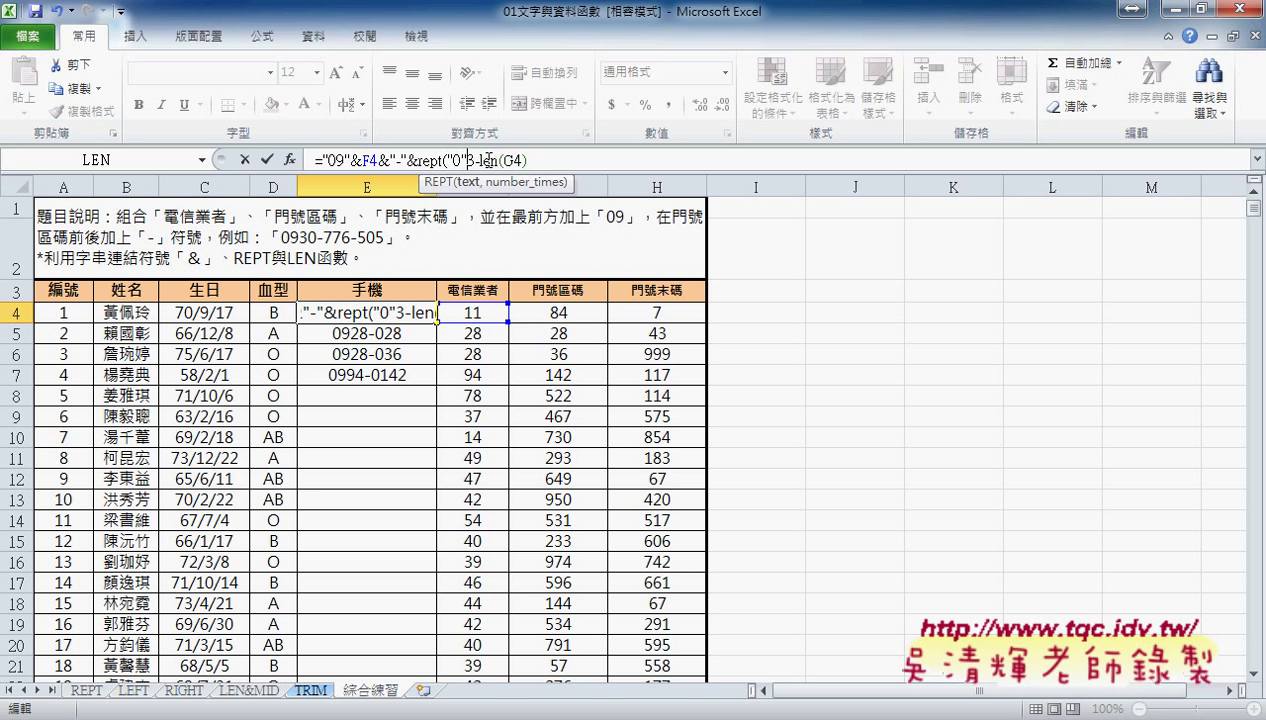
pyautogui.write(',')
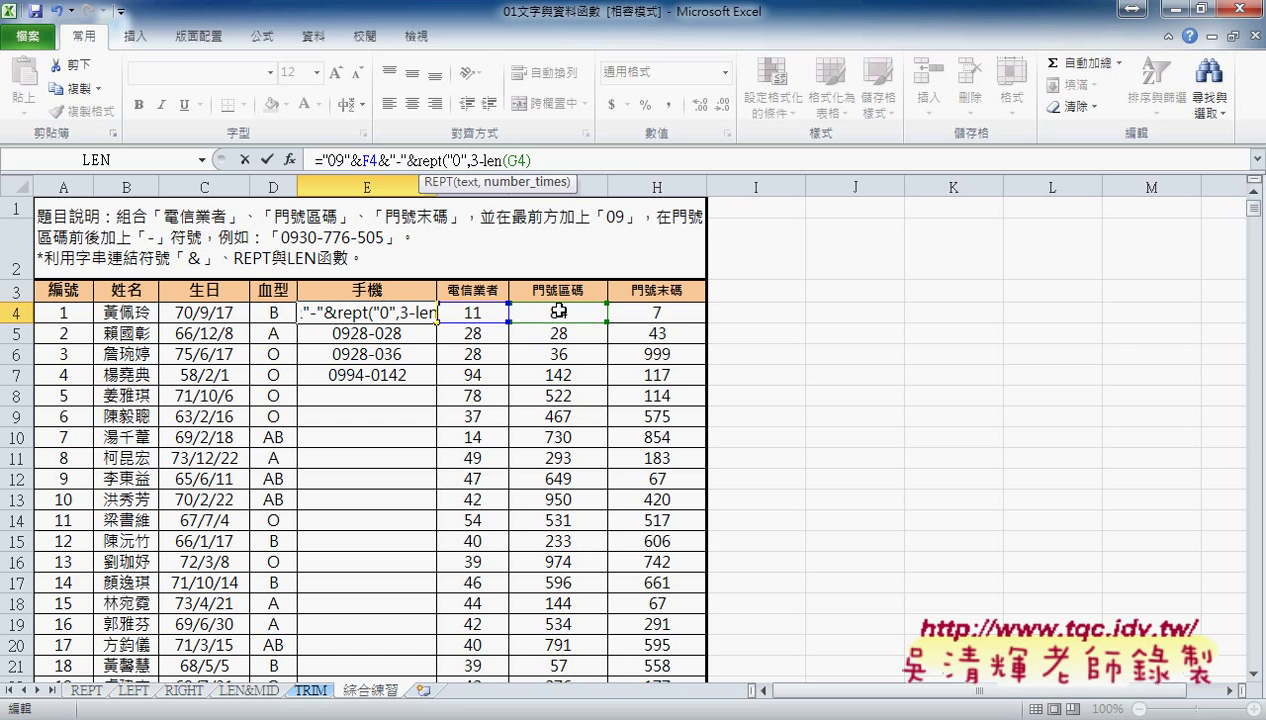
pyautogui.click(469, 160)
pyautogui.click(556, 160)
pyautogui.write(')')
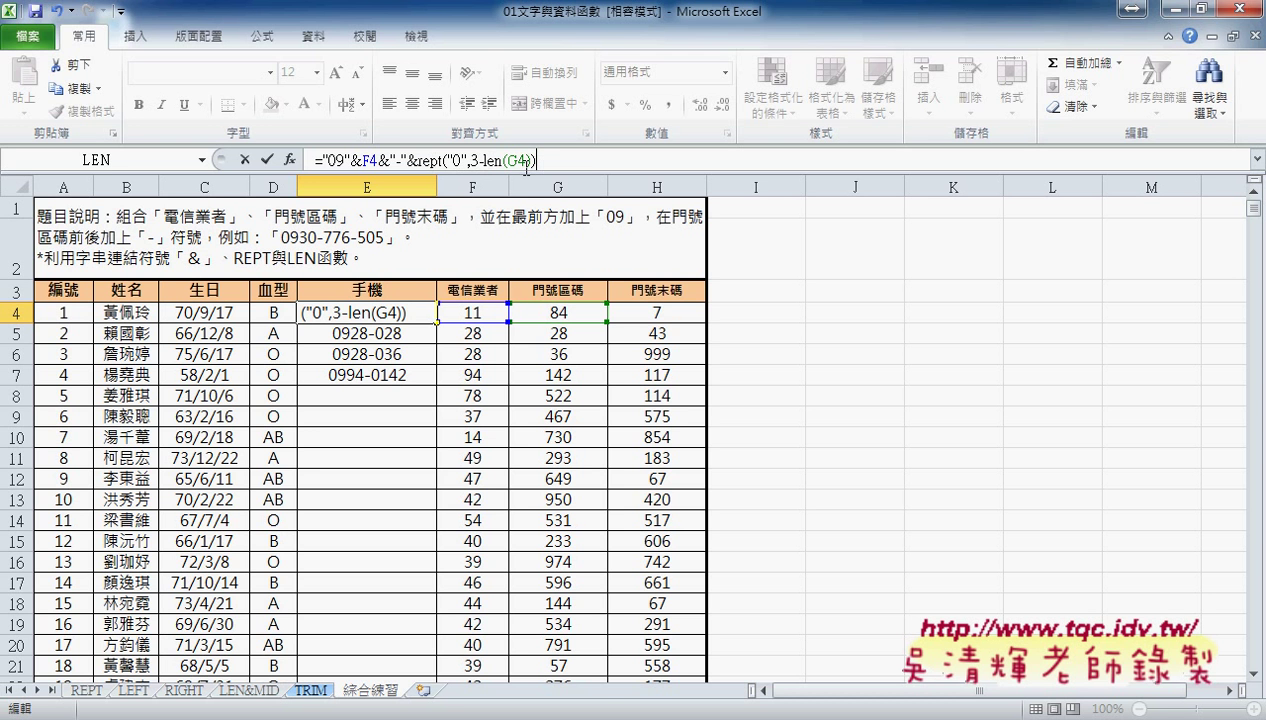
pyautogui.click(266, 160)
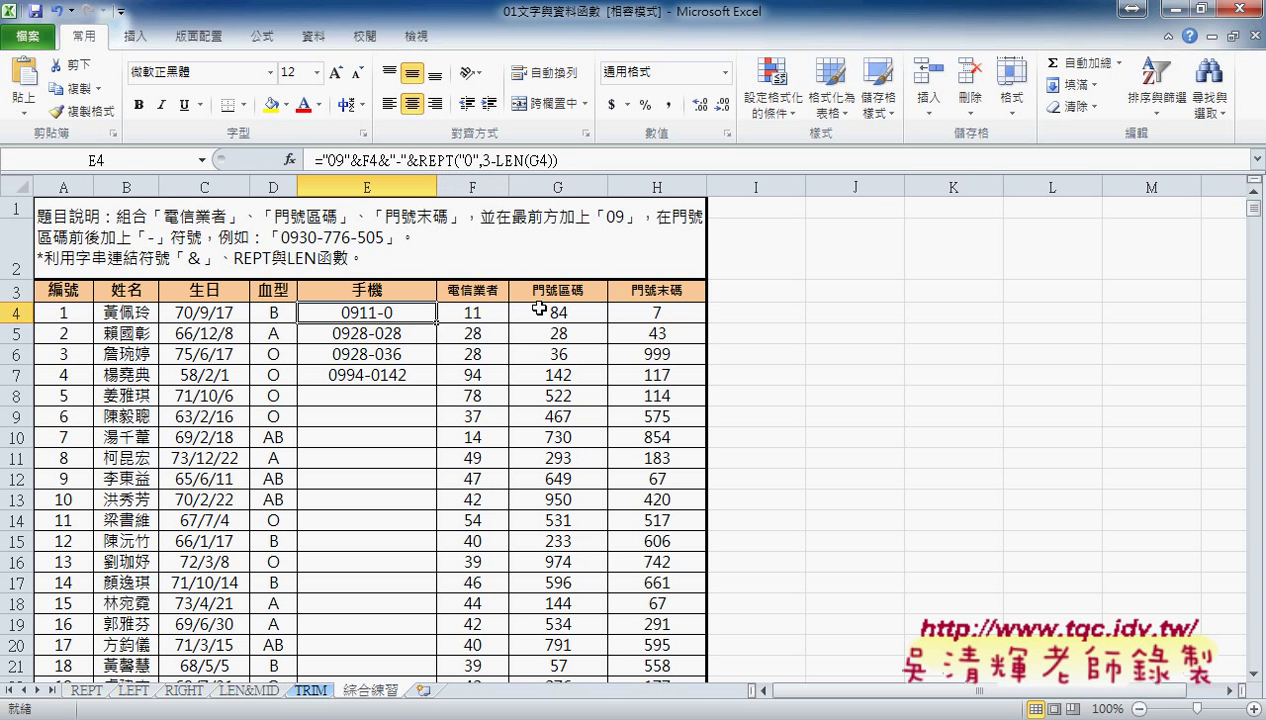
# - Append &G4 to E4's formula for 0911-084, then fill it down through E11
pyautogui.click(588, 161)
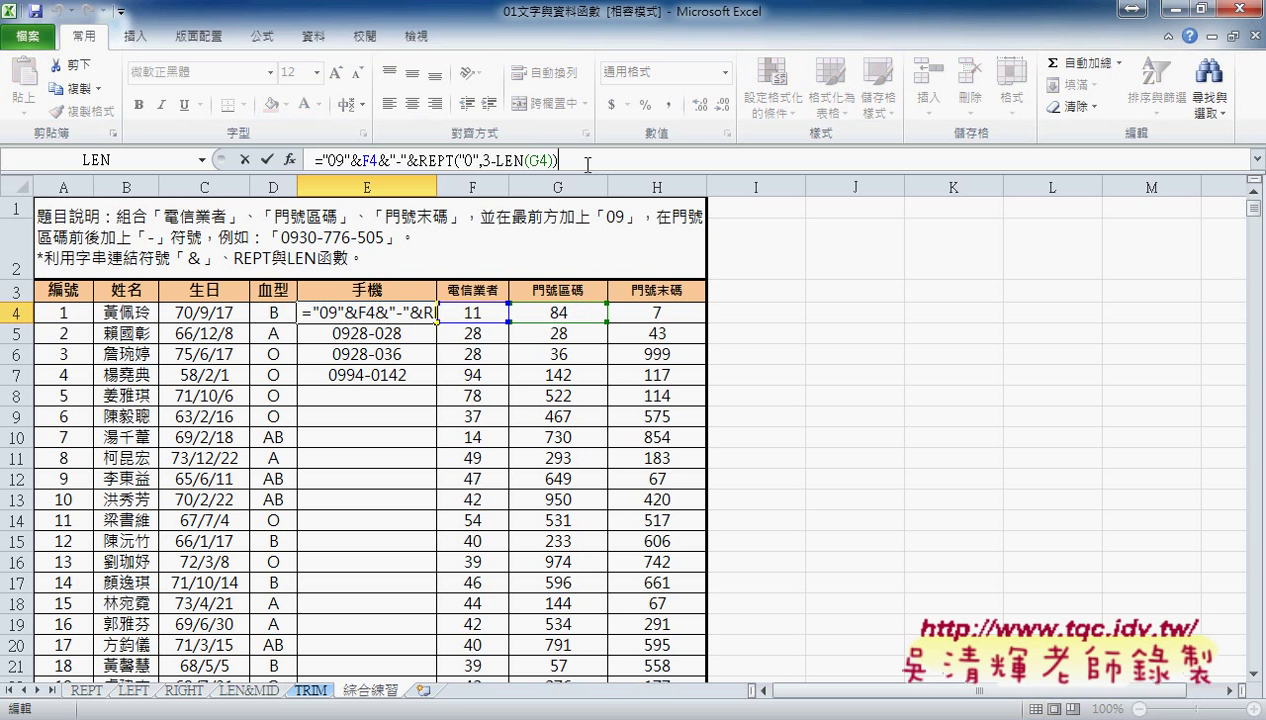
pyautogui.write('&')
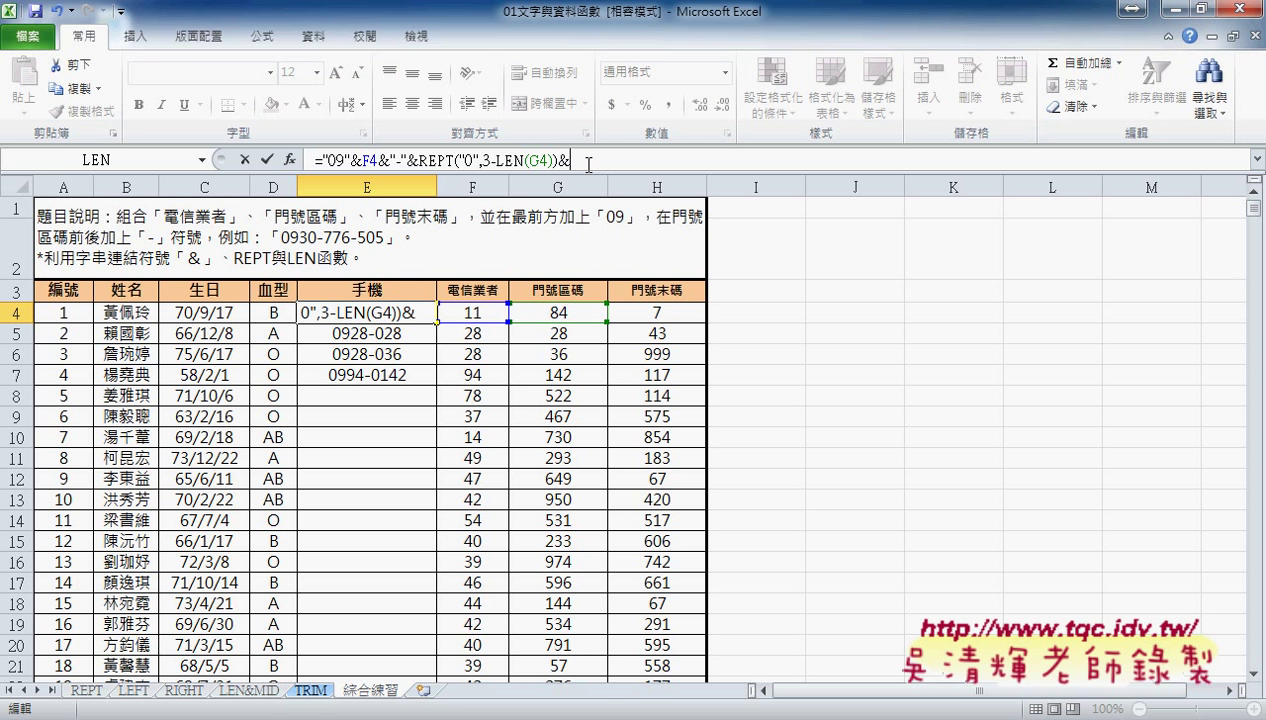
pyautogui.click(558, 312)
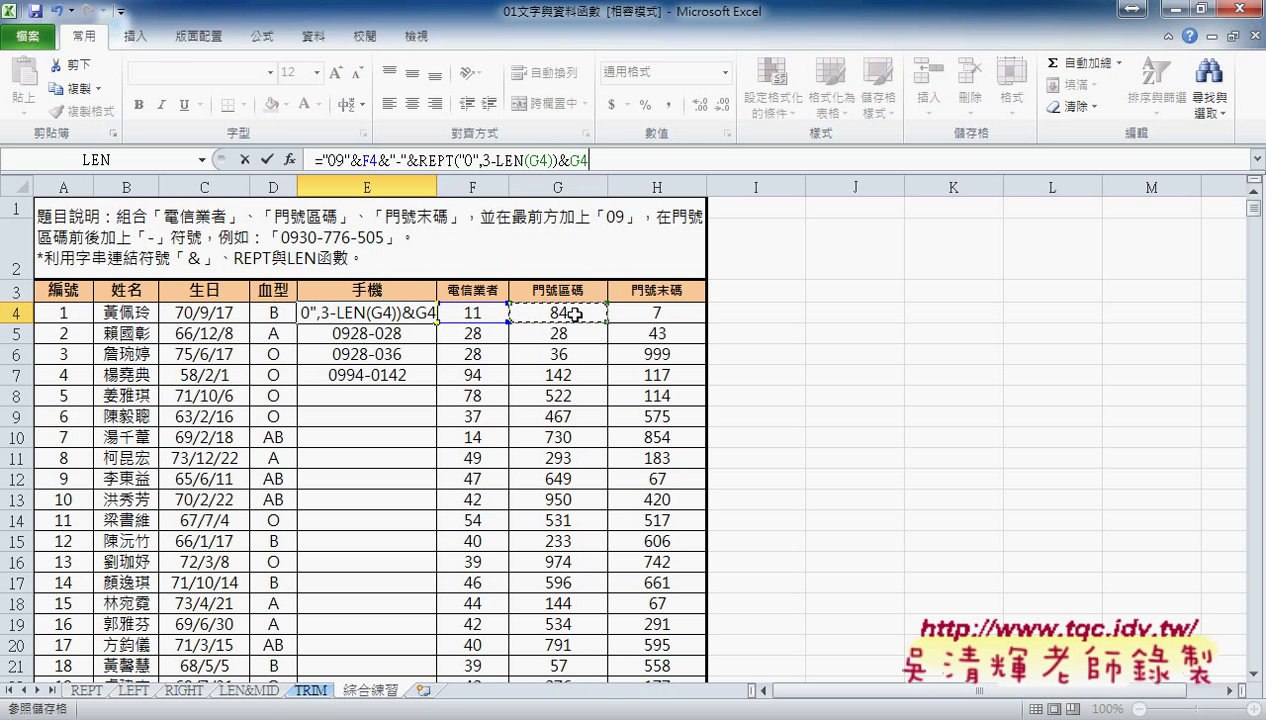
pyautogui.click(267, 160)
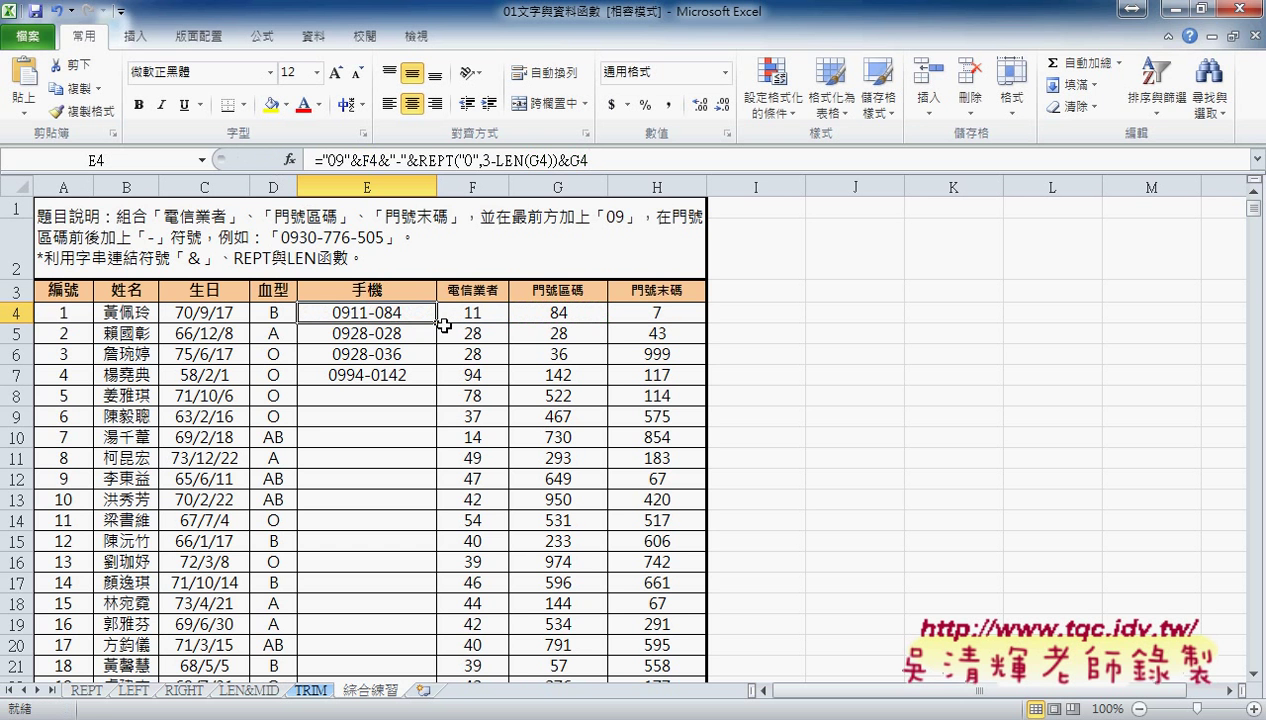
pyautogui.moveTo(440, 323); pyautogui.dragTo(436, 384)
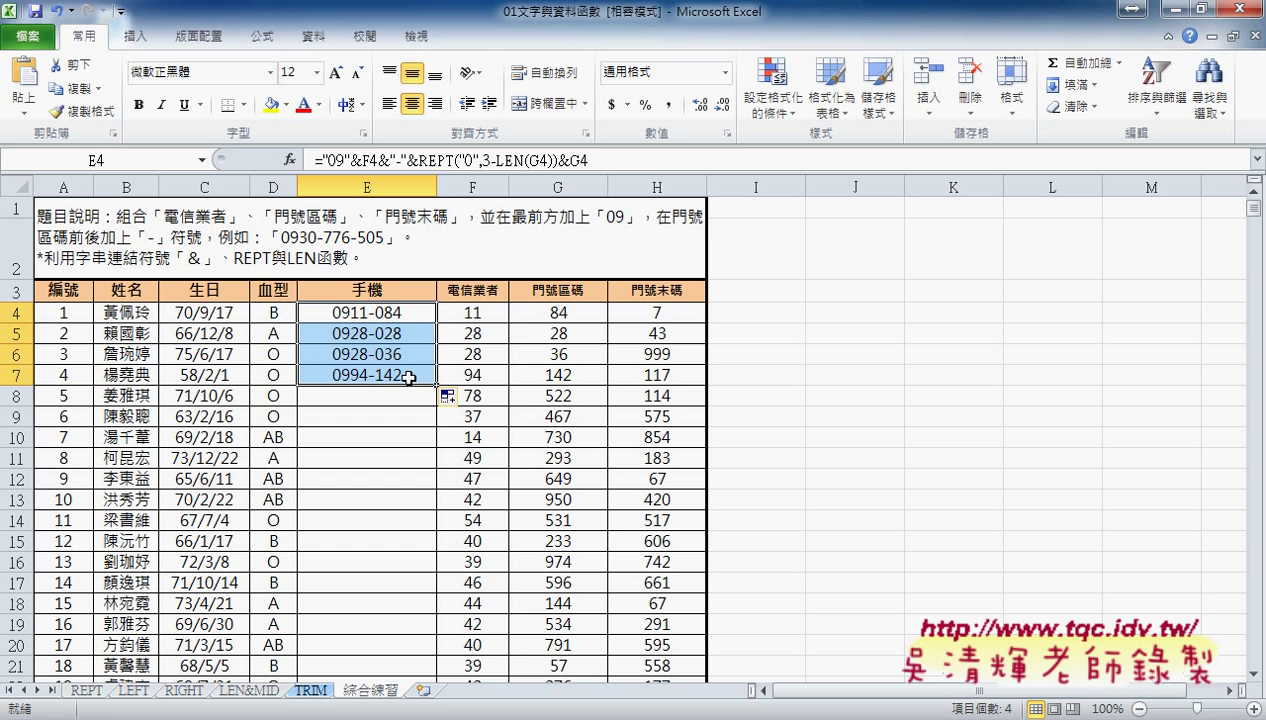
pyautogui.moveTo(436, 384); pyautogui.dragTo(437, 467)
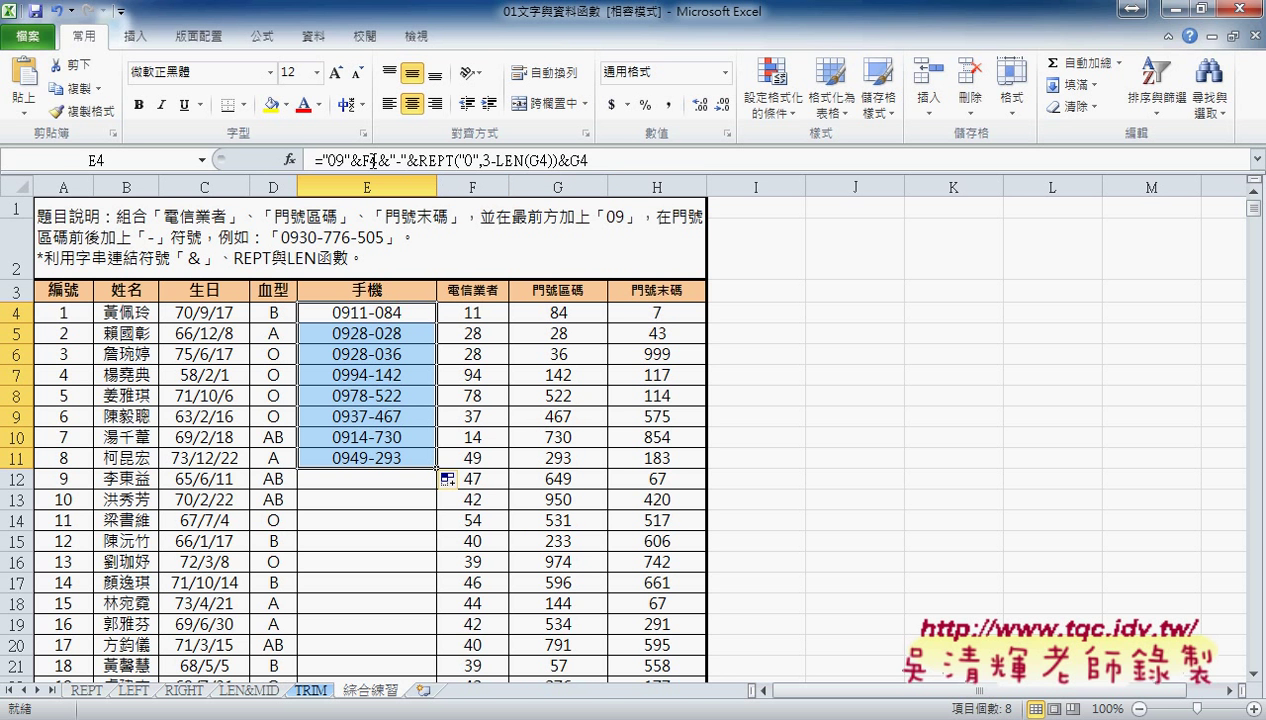
# - Duplicate &"-"&REPT("0",3-LEN(G4))&G4 at the end of E4's formula
pyautogui.moveTo(377, 158); pyautogui.dragTo(607, 161)
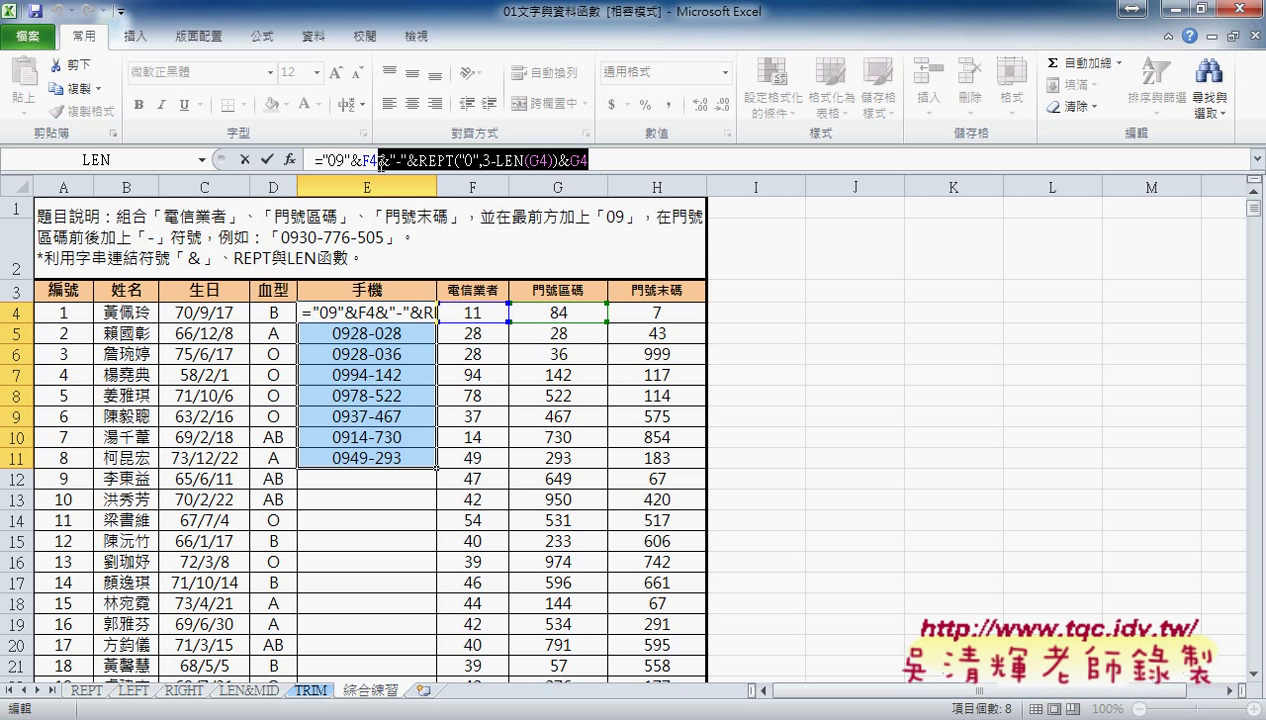
pyautogui.hotkey('ctrl', 'c')
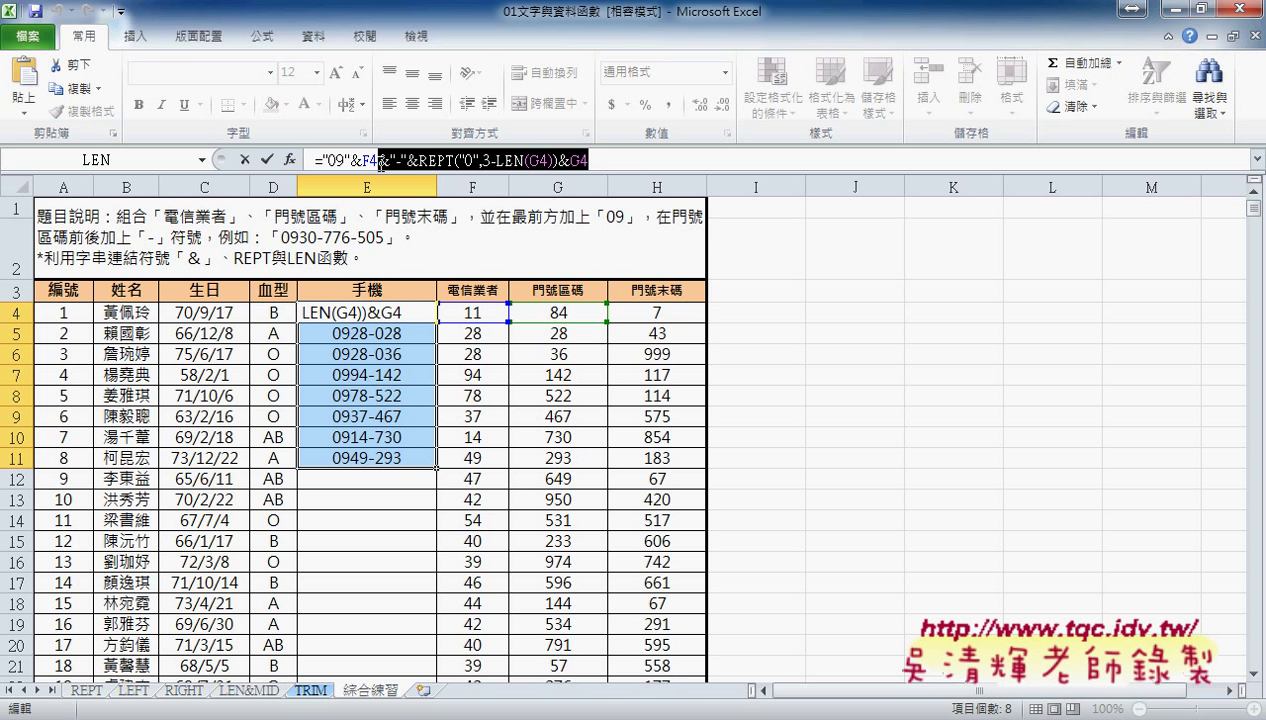
pyautogui.click(601, 153)
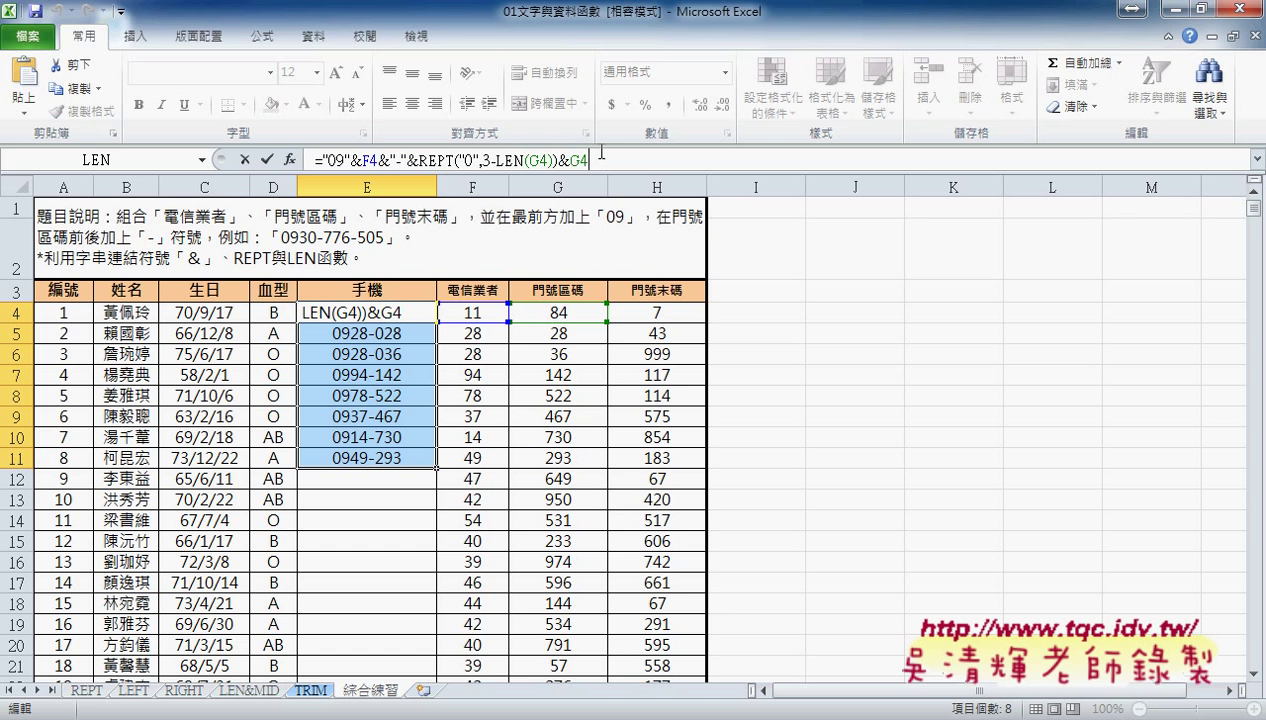
pyautogui.hotkey('ctrl', 'v')
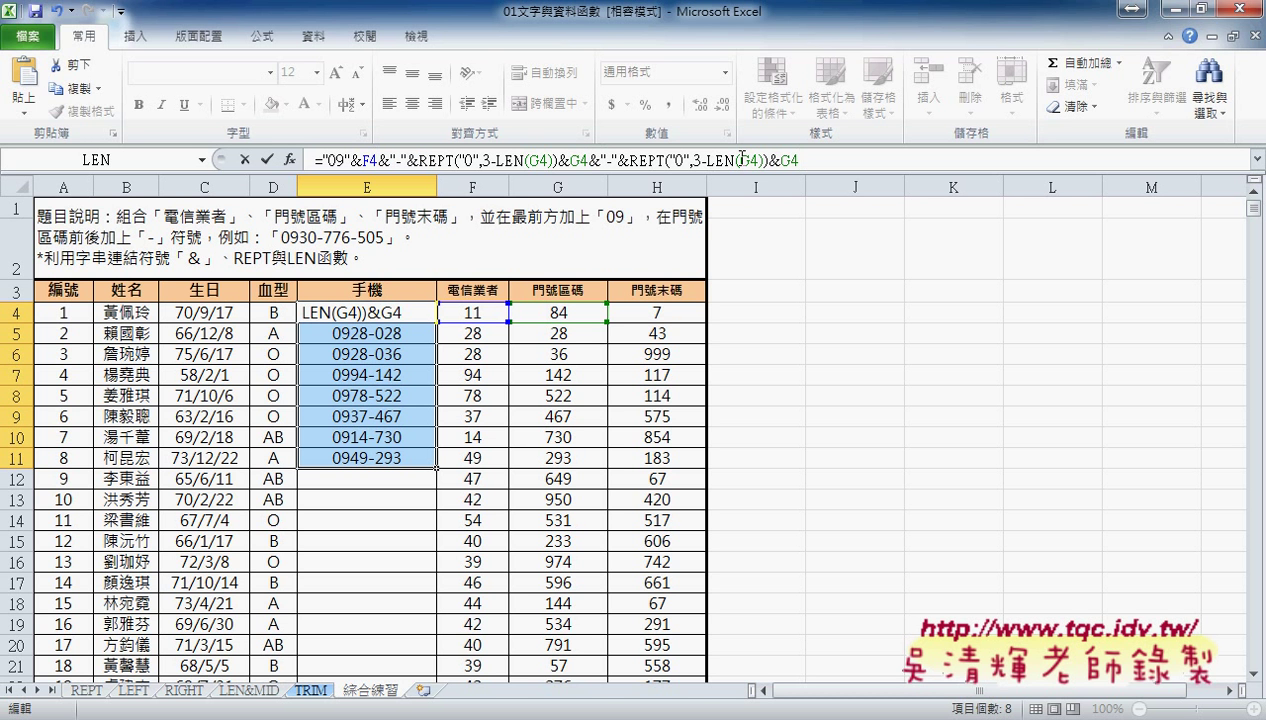
pyautogui.moveTo(740, 161); pyautogui.dragTo(757, 161)
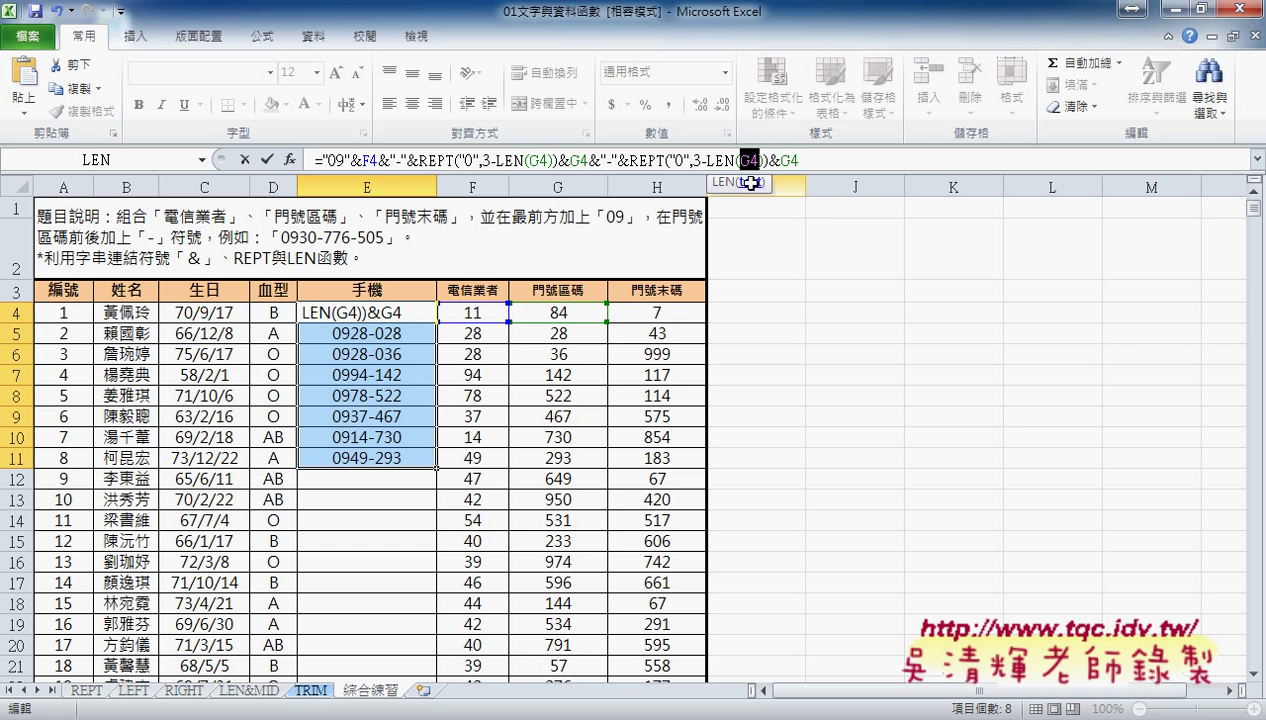
pyautogui.click(672, 312)
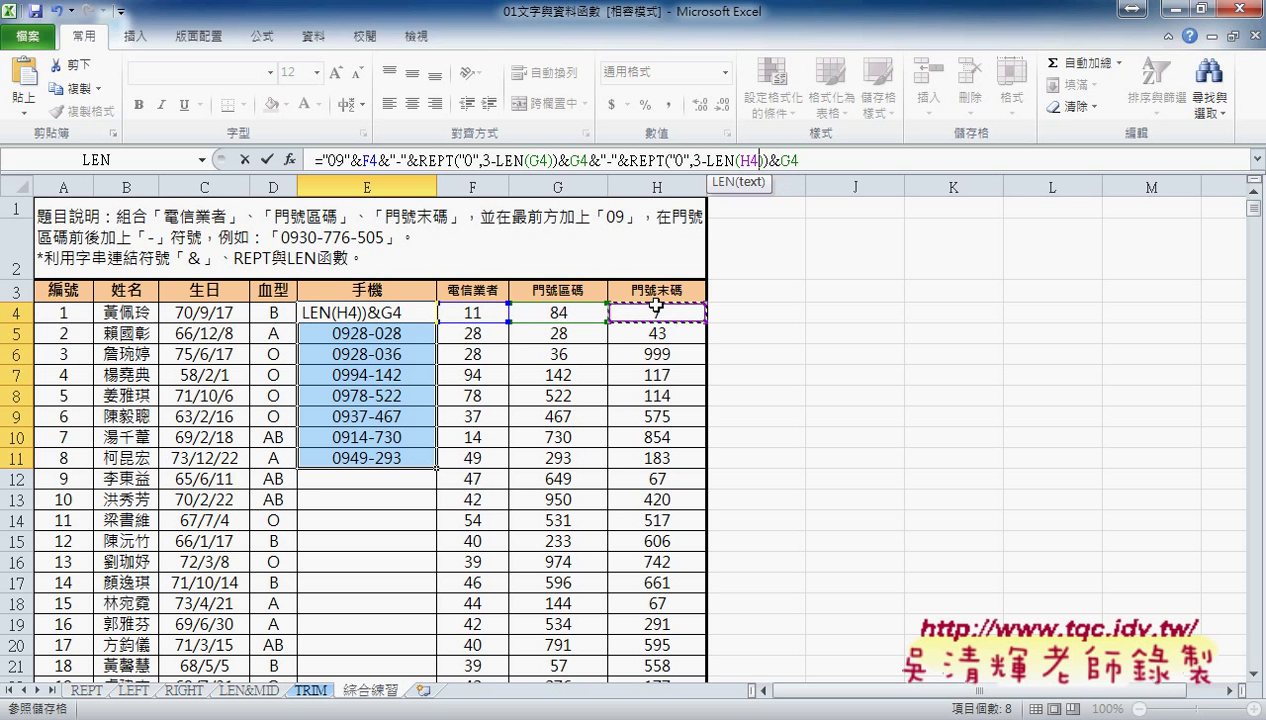
pyautogui.moveTo(781, 160); pyautogui.dragTo(789, 160)
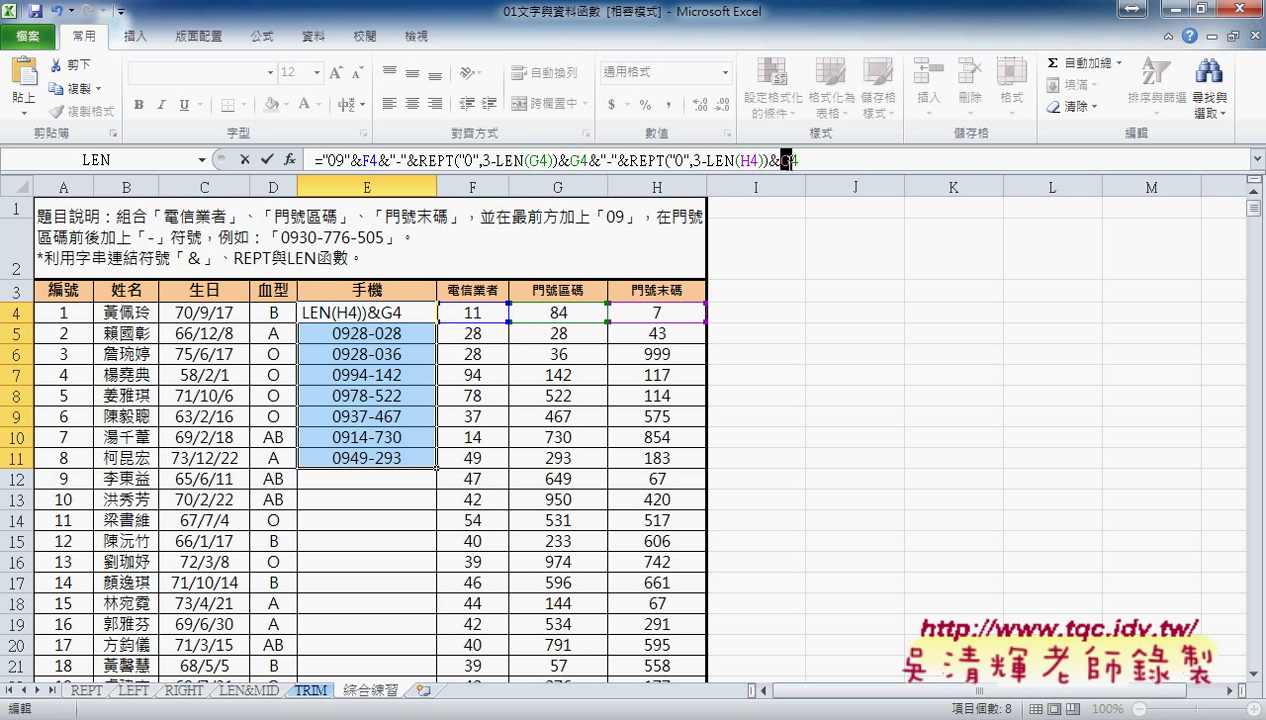
pyautogui.write('H')
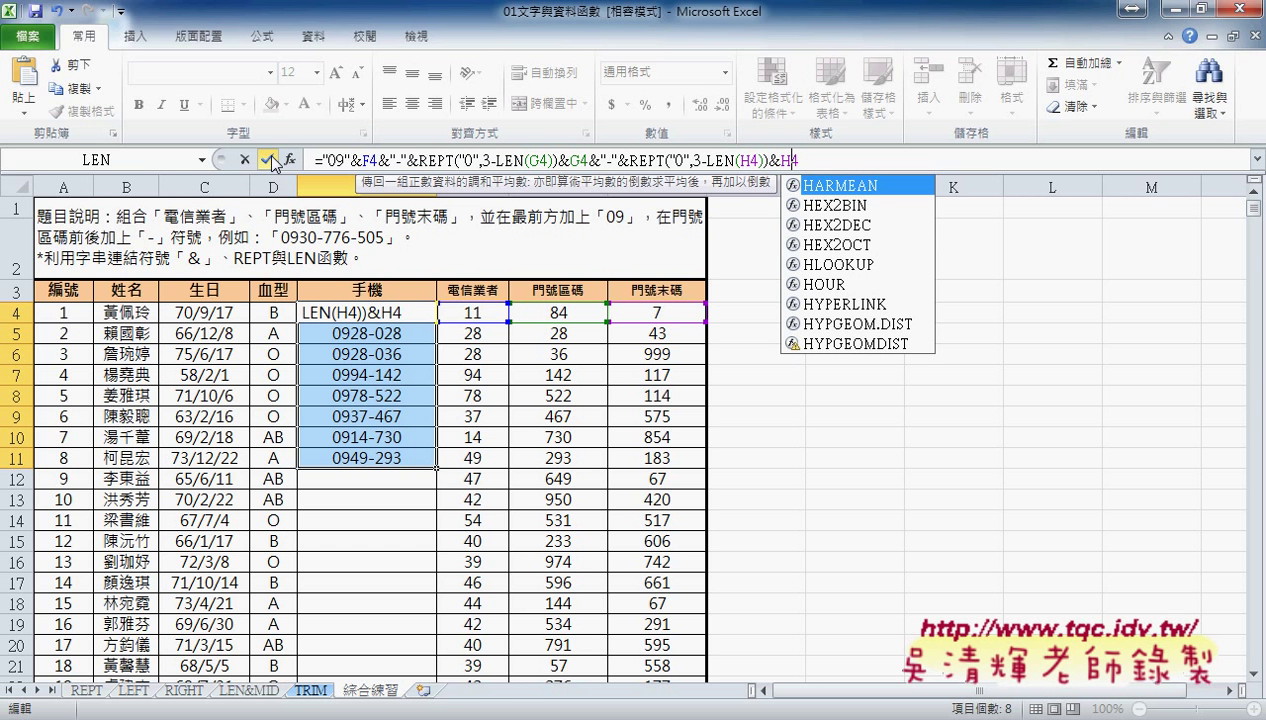
pyautogui.press('Return')
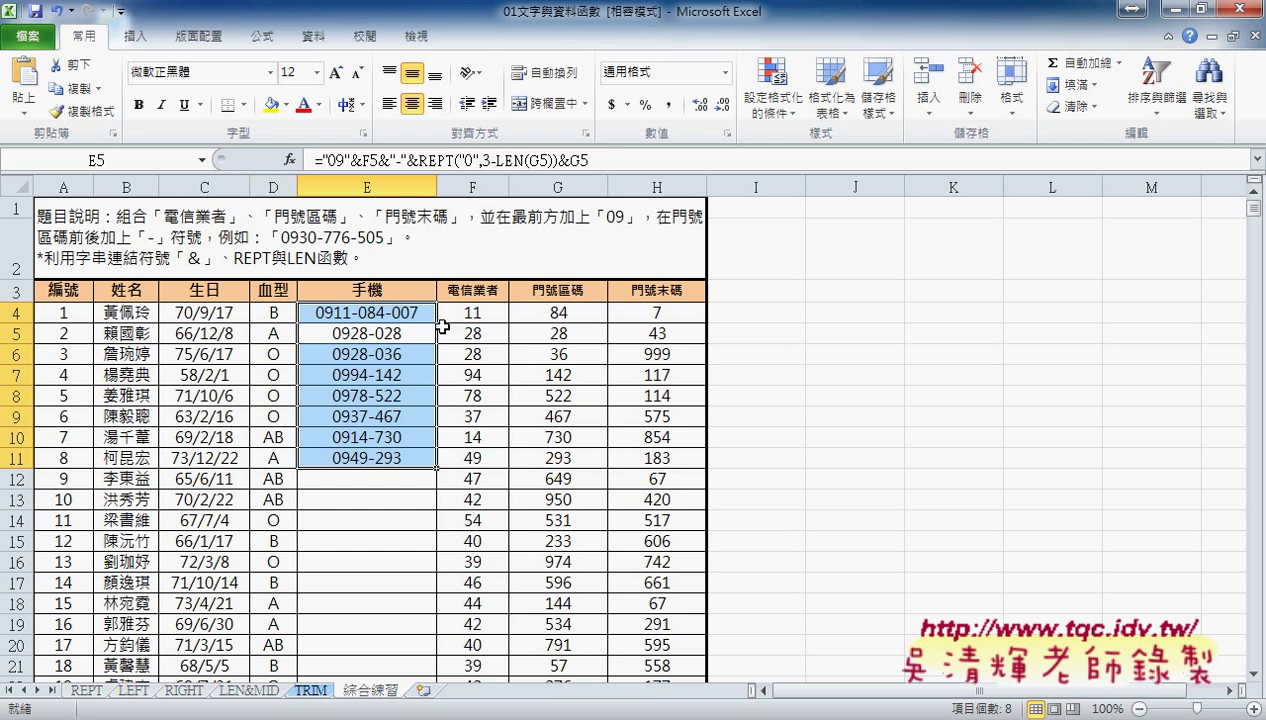
pyautogui.click(425, 316)
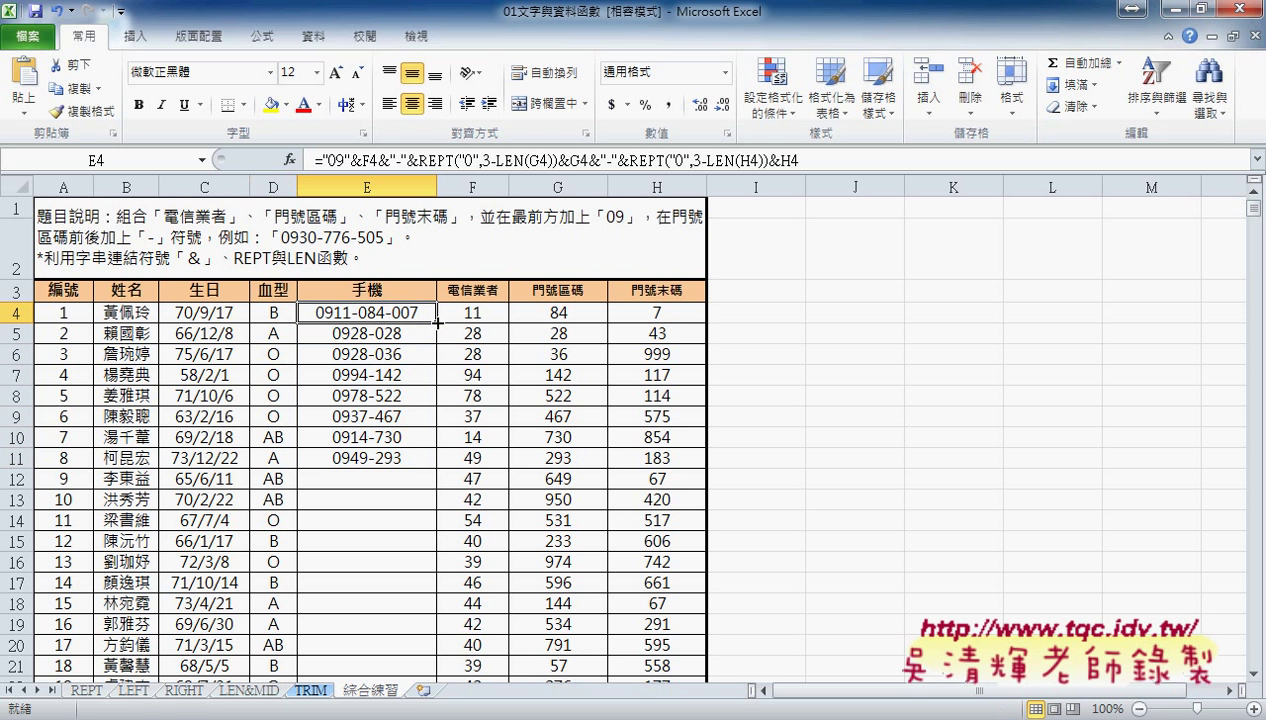
# - Fill the full padded formula from E4 down to E103 and scroll through to verify the numbers
pyautogui.doubleClick(437, 322)
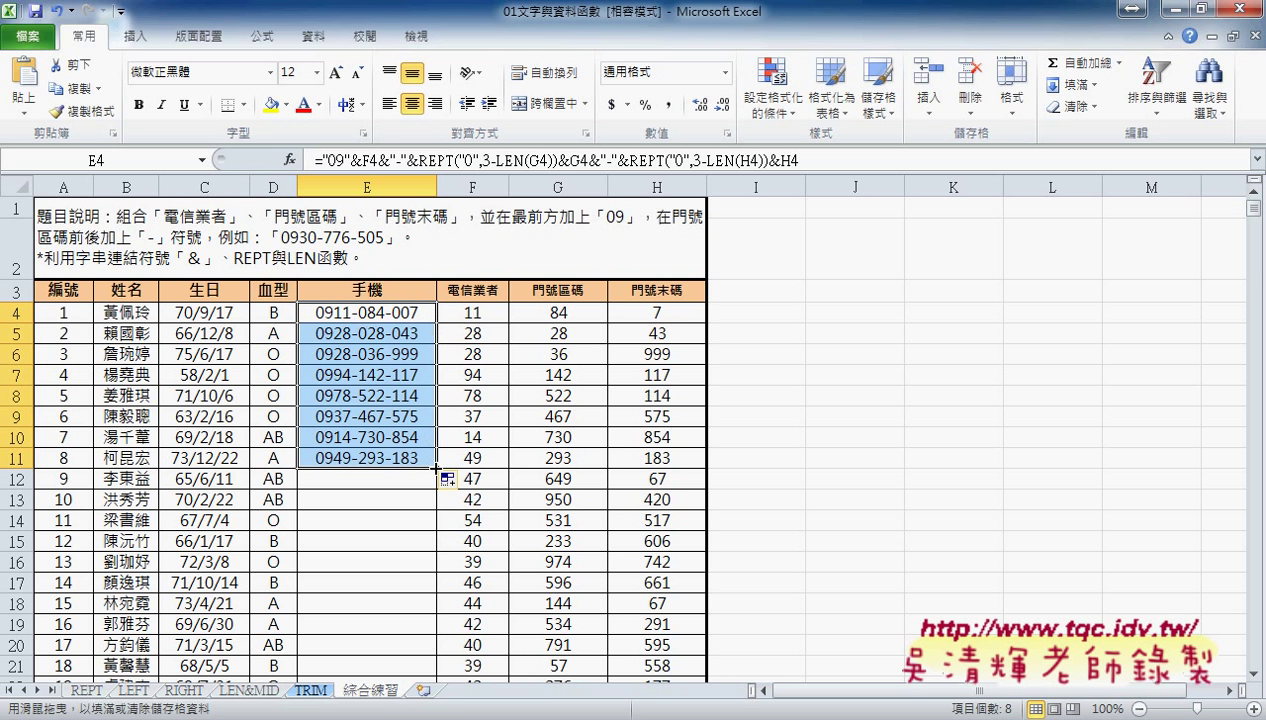
pyautogui.doubleClick(437, 468)
pyautogui.scroll(-4, 427, 436)
pyautogui.scroll(-7, 427, 436)
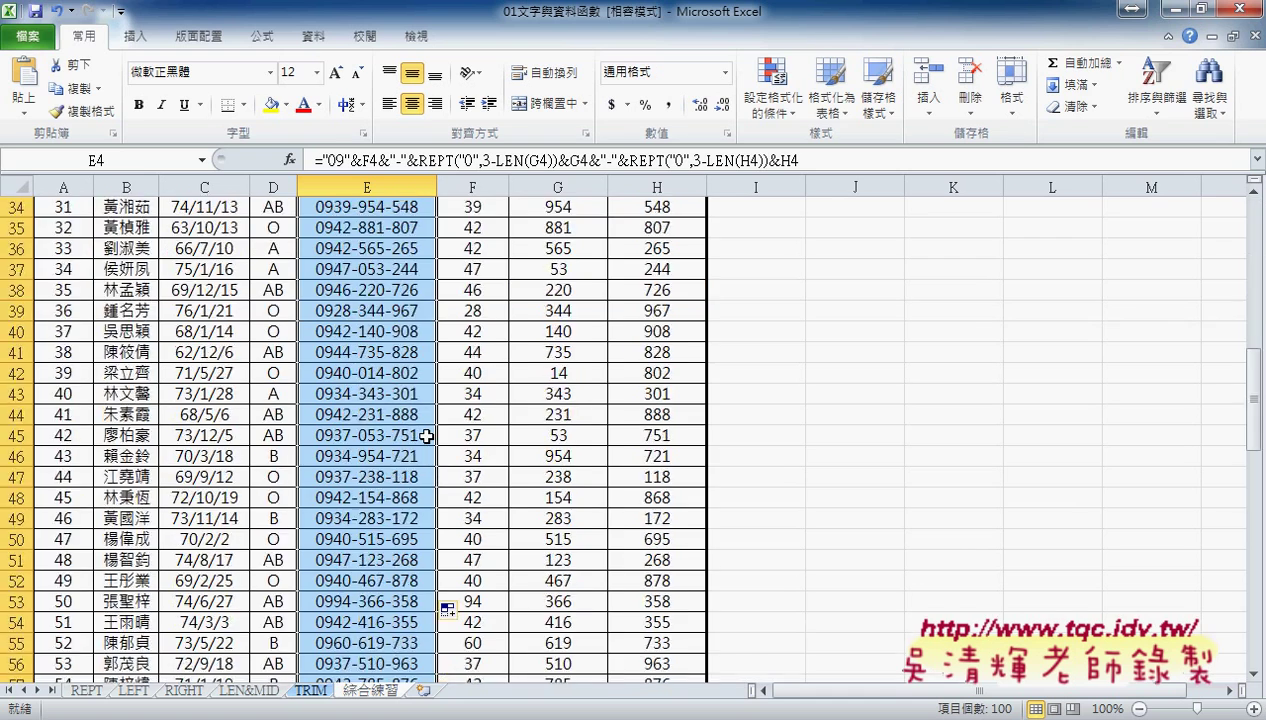
pyautogui.scroll(-6, 427, 436)
pyautogui.scroll(-6, 427, 436)
pyautogui.scroll(-7, 427, 436)
pyautogui.scroll(3, 427, 436)
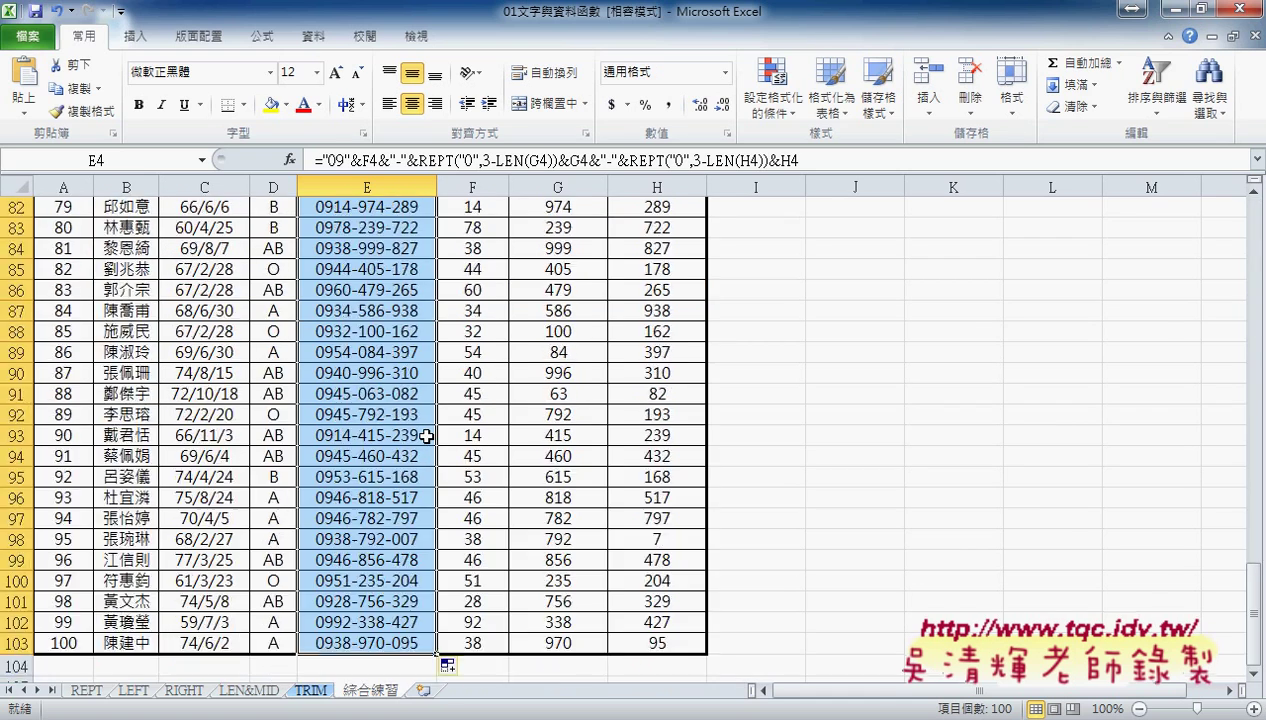
pyautogui.scroll(5, 427, 436)
pyautogui.scroll(9, 427, 436)
pyautogui.scroll(4, 427, 436)
pyautogui.scroll(6, 427, 436)
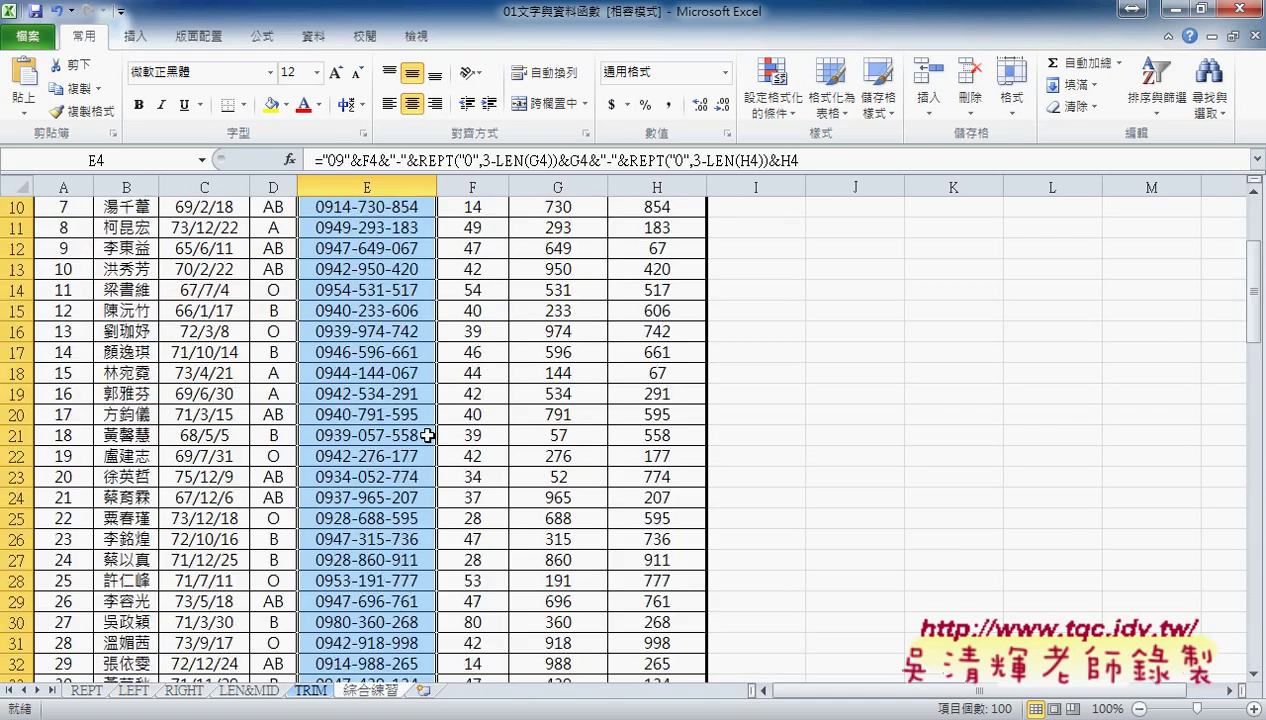
pyautogui.scroll(3, 427, 436)
pyautogui.click(411, 313)
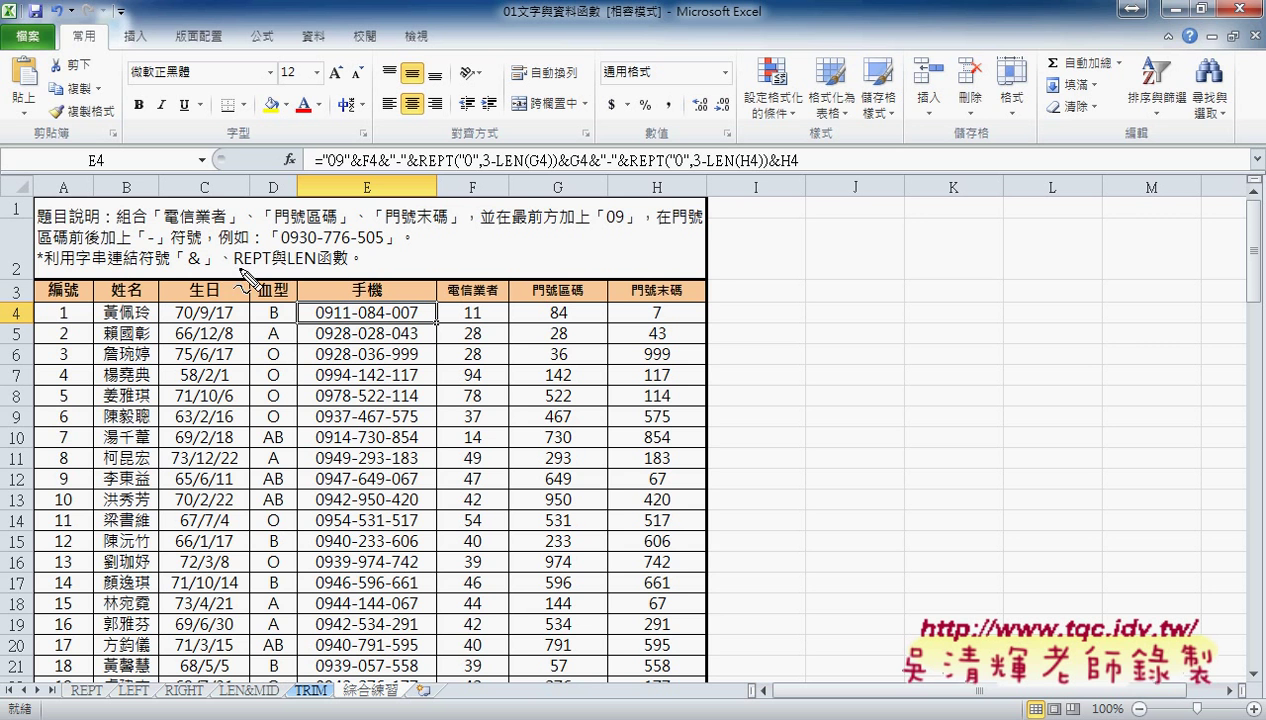
pyautogui.moveTo(234, 268); pyautogui.dragTo(316, 267)
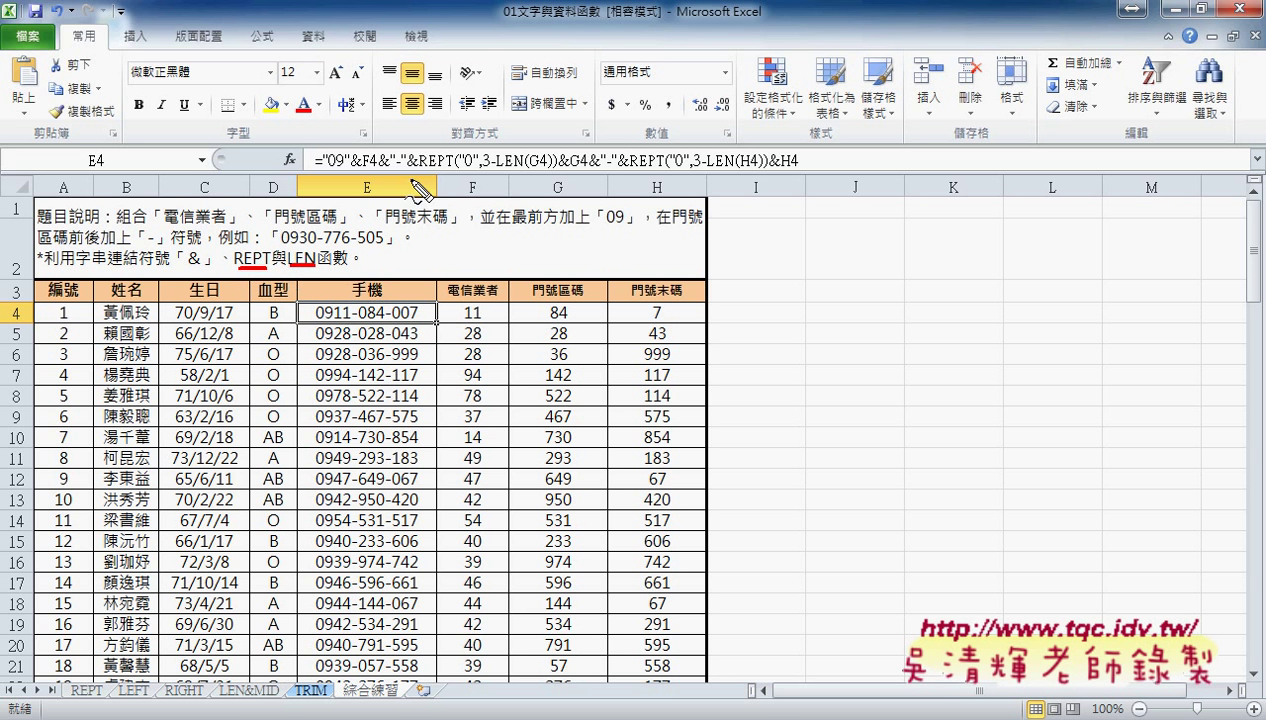
pyautogui.moveTo(420, 155); pyautogui.dragTo(527, 172)
pyautogui.moveTo(418, 150)
pyautogui.mouseDown()
pyautogui.moveTo(483, 172)
pyautogui.moveTo(462, 178)
pyautogui.mouseUp()
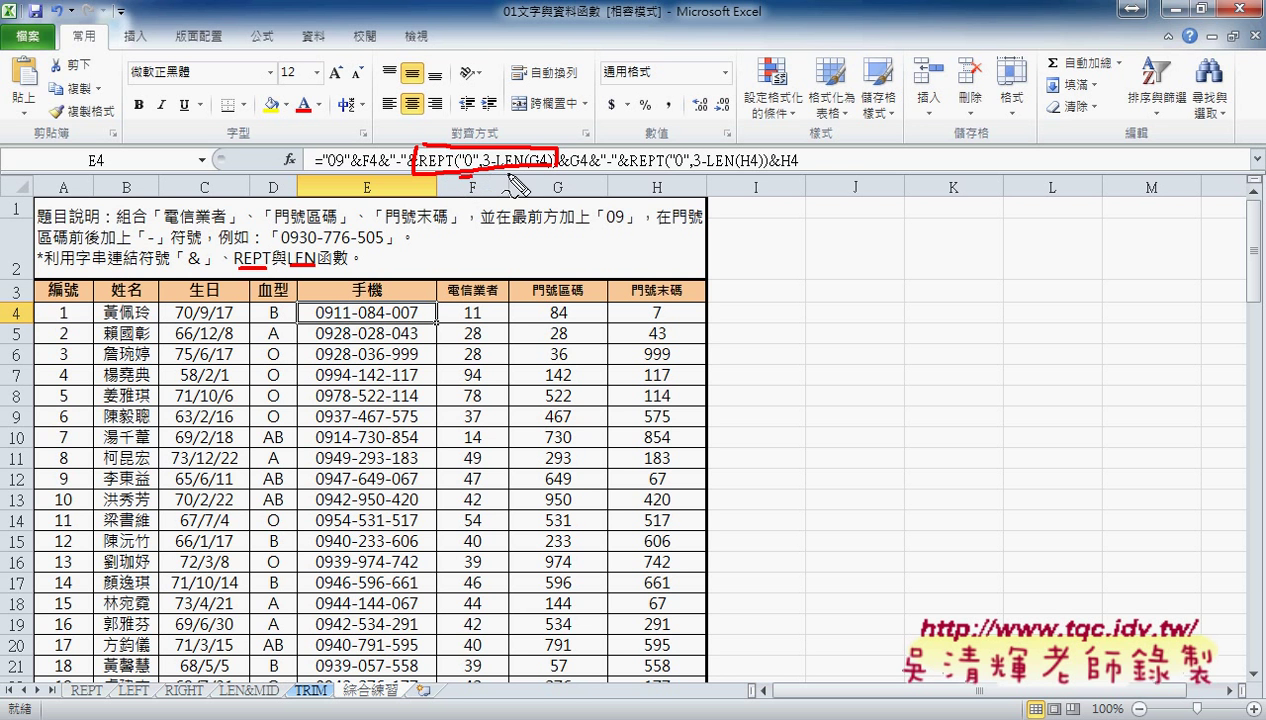
pyautogui.moveTo(548, 320)
pyautogui.mouseDown()
pyautogui.moveTo(573, 320)
pyautogui.moveTo(542, 180)
pyautogui.moveTo(549, 190)
pyautogui.mouseUp()
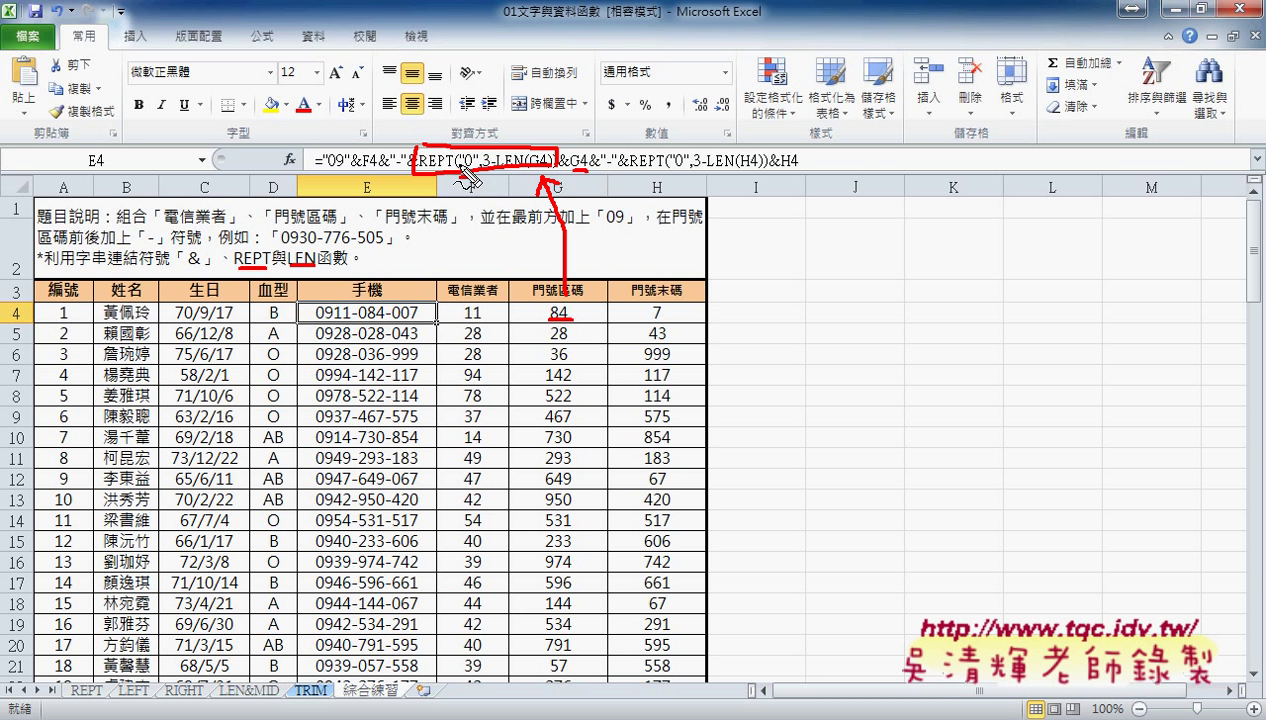
pyautogui.moveTo(532, 192); pyautogui.dragTo(558, 190)
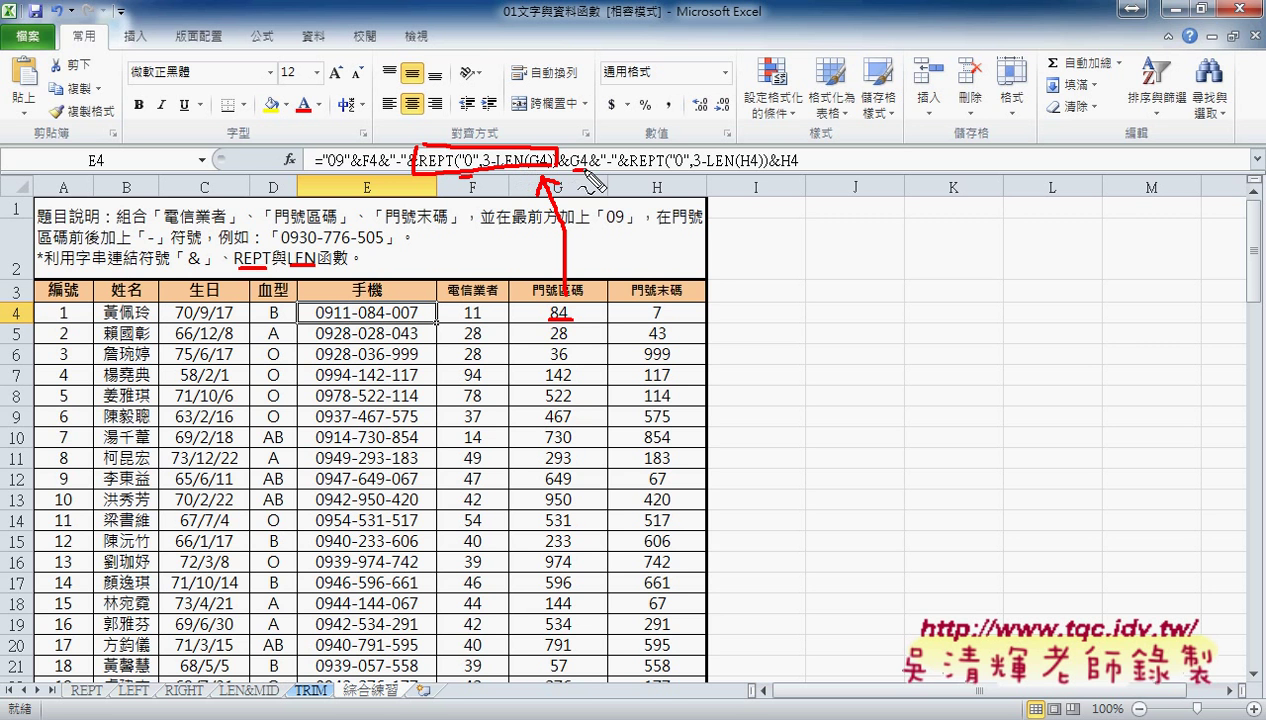